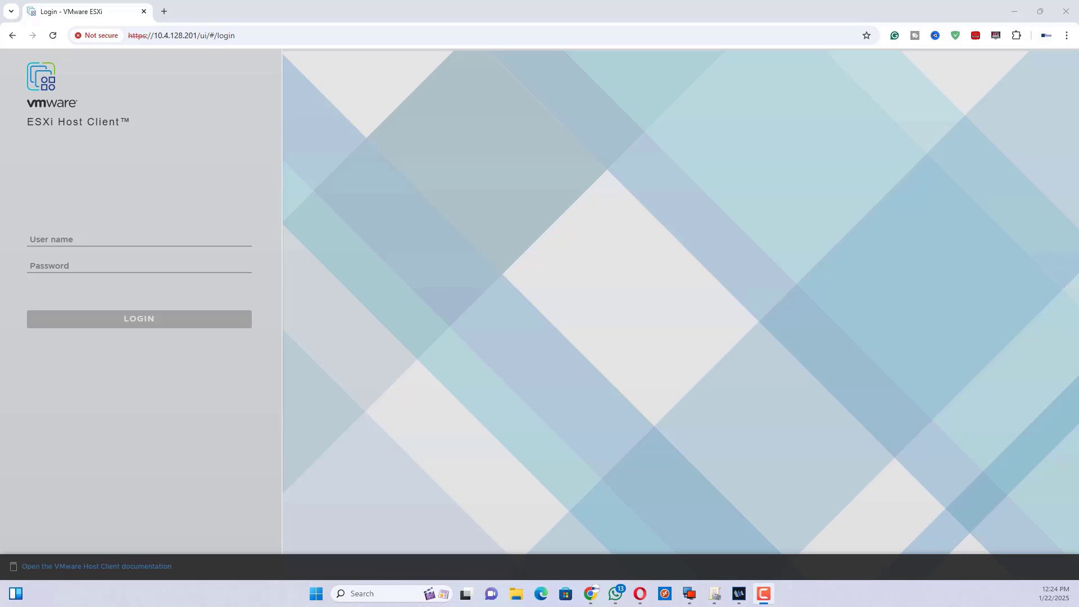
Log in to the ESXi host as root with the administrator password.
click(53, 237)
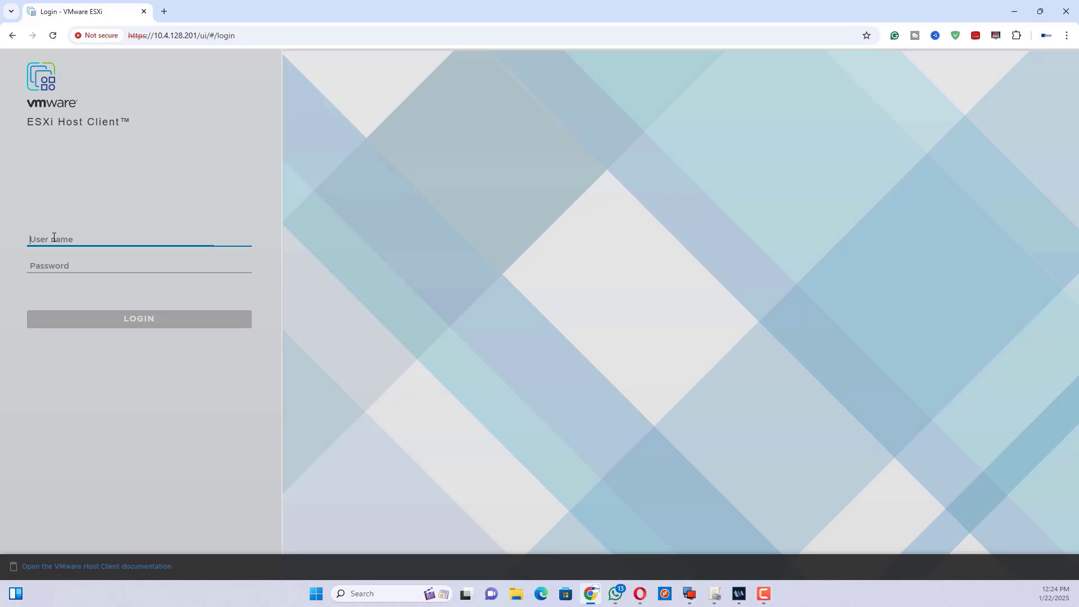
text(root)
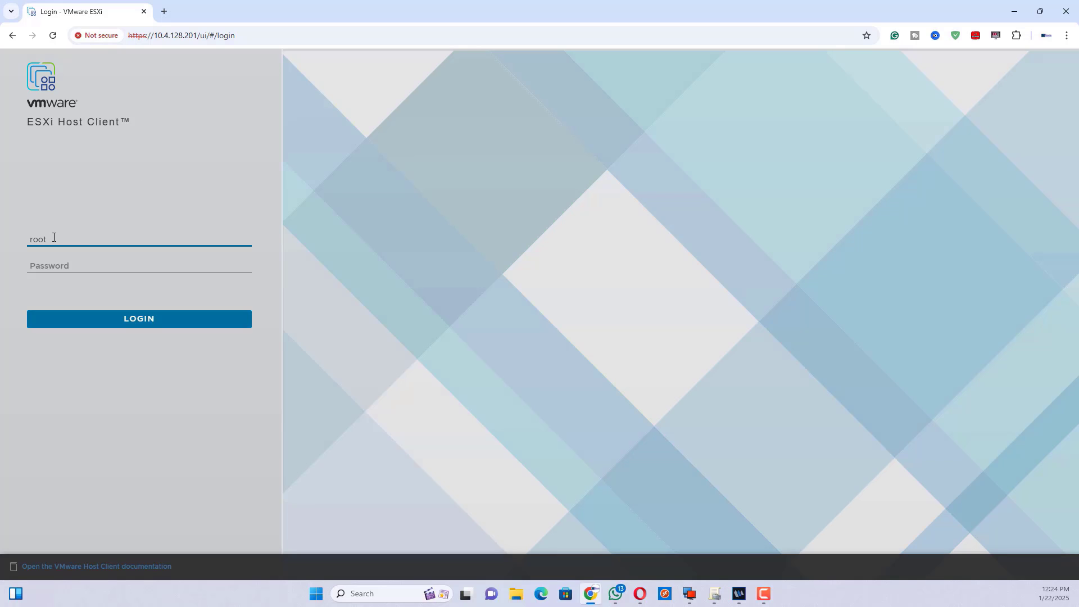
key(Tab)
text(V)
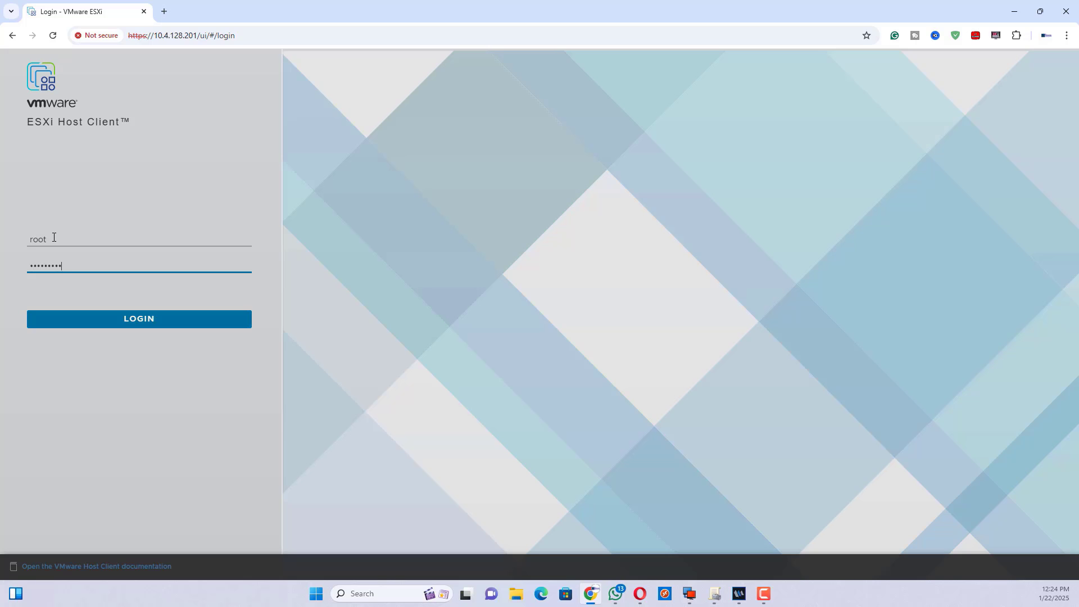
click(116, 323)
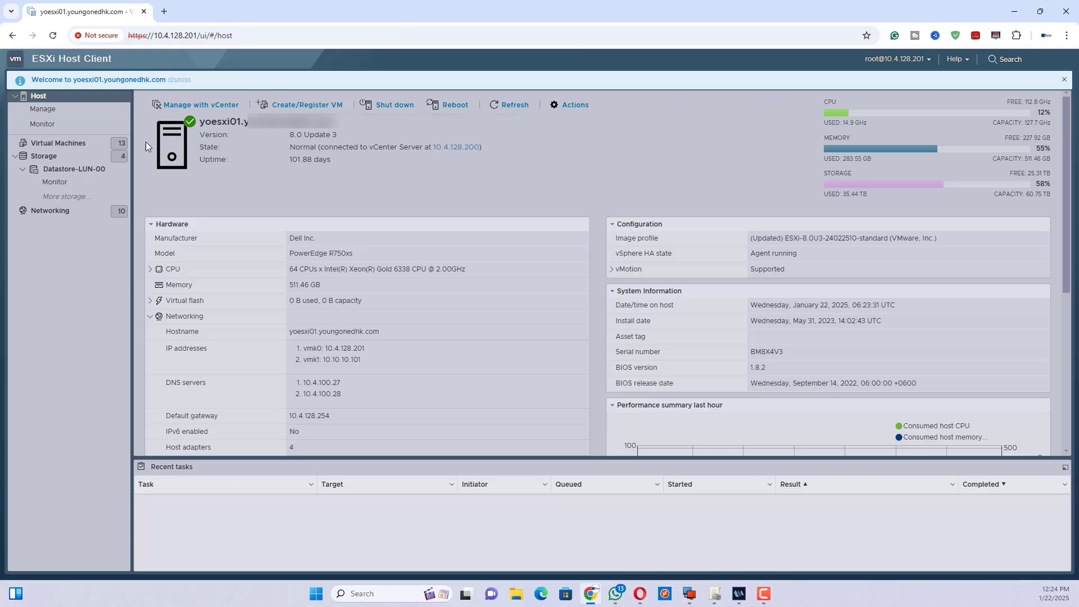
Start the Create/Register VM wizard to create a new virtual machine.
right_click(51, 148)
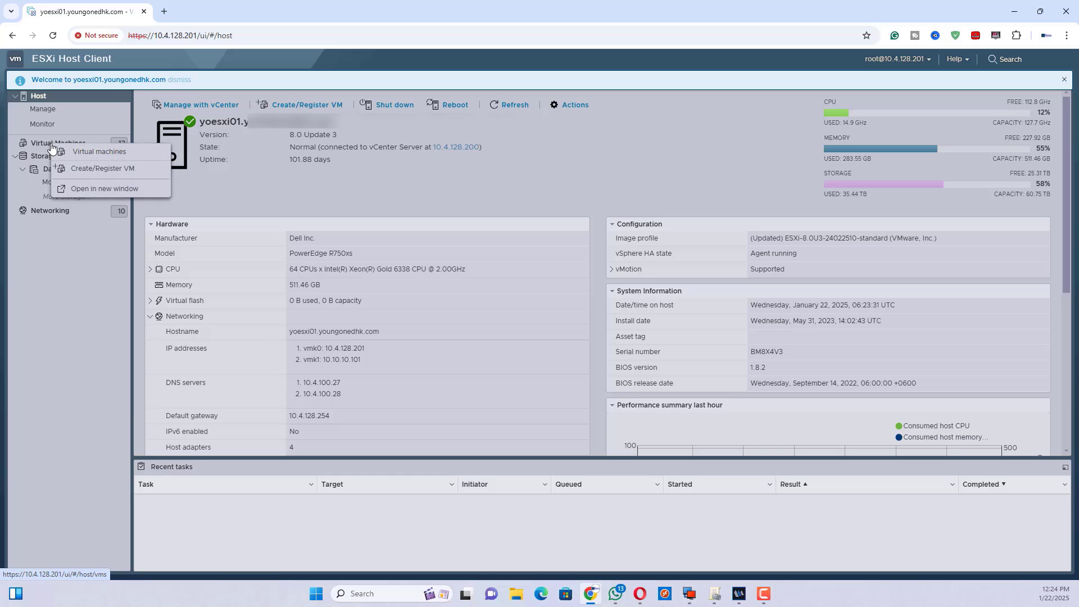
click(87, 163)
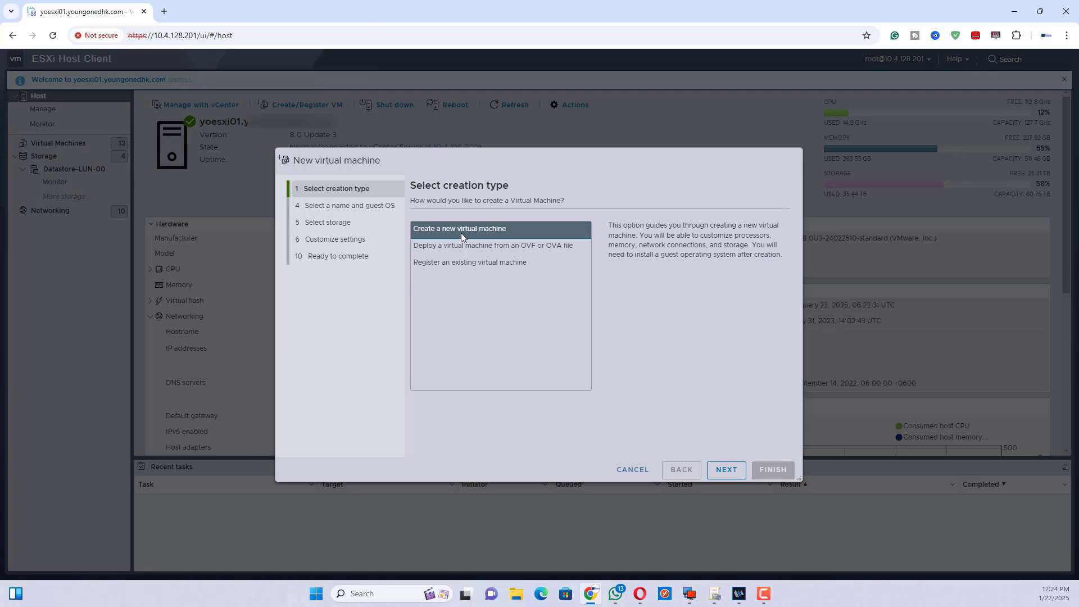
click(725, 470)
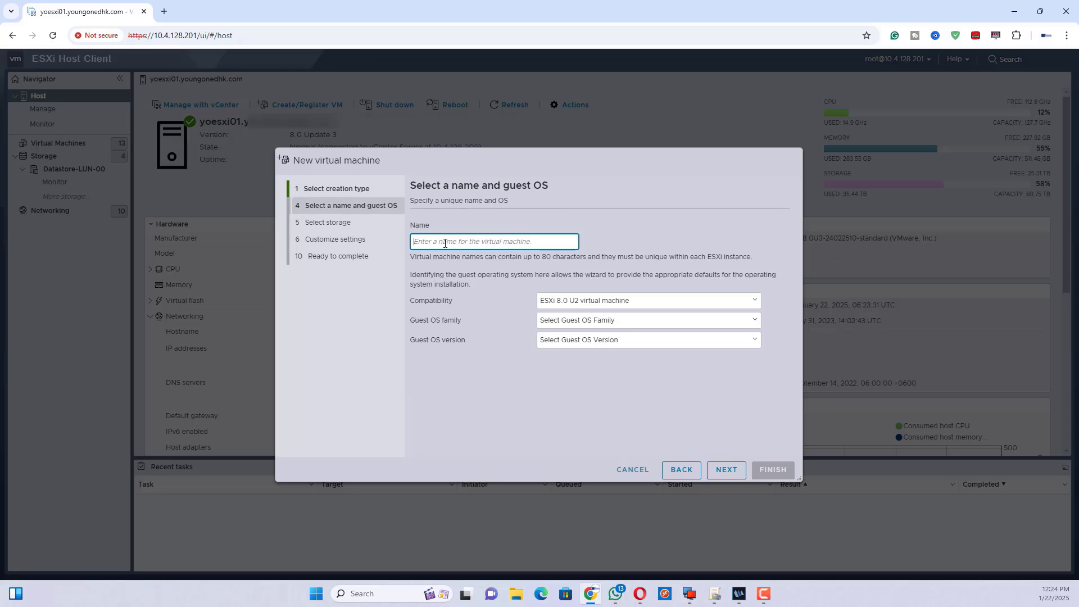
Name the VM WIN_SER_2025 with guest OS Windows Server 2025 (64-bit).
text(WIN)
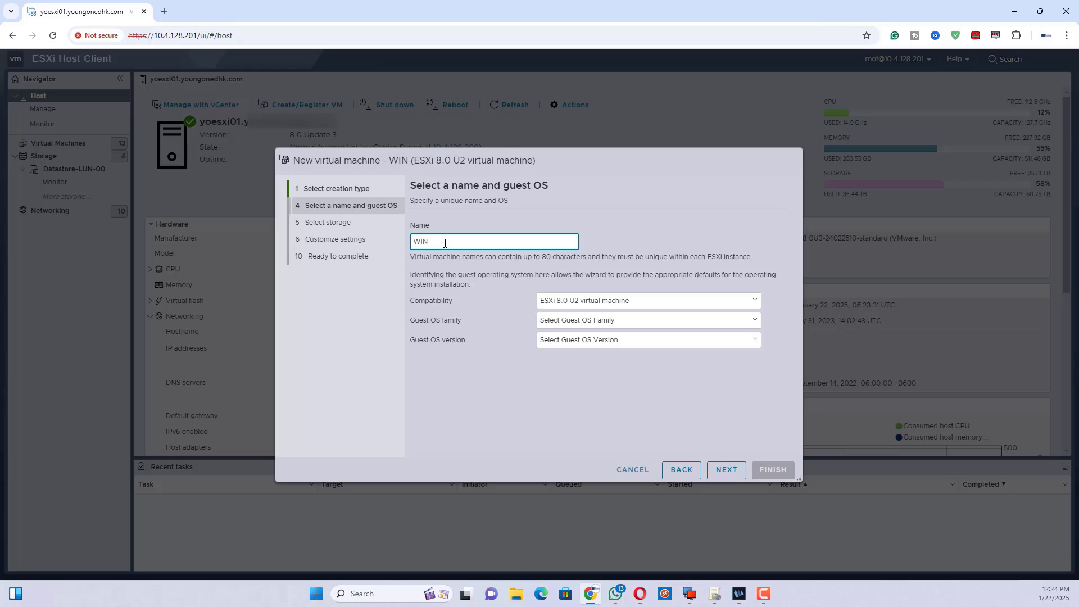
text(_SER)
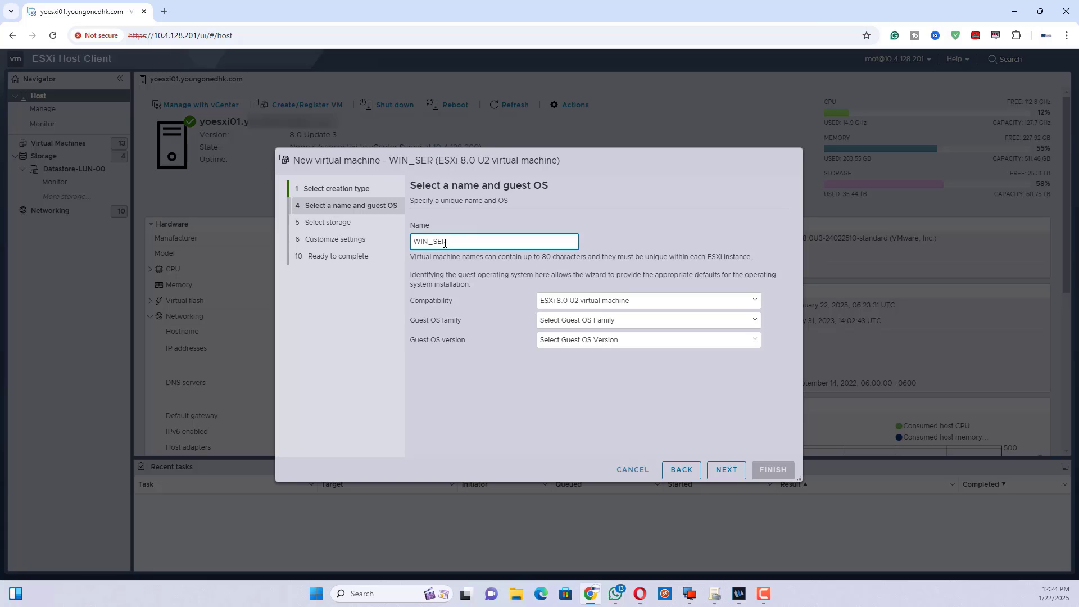
text(_2025)
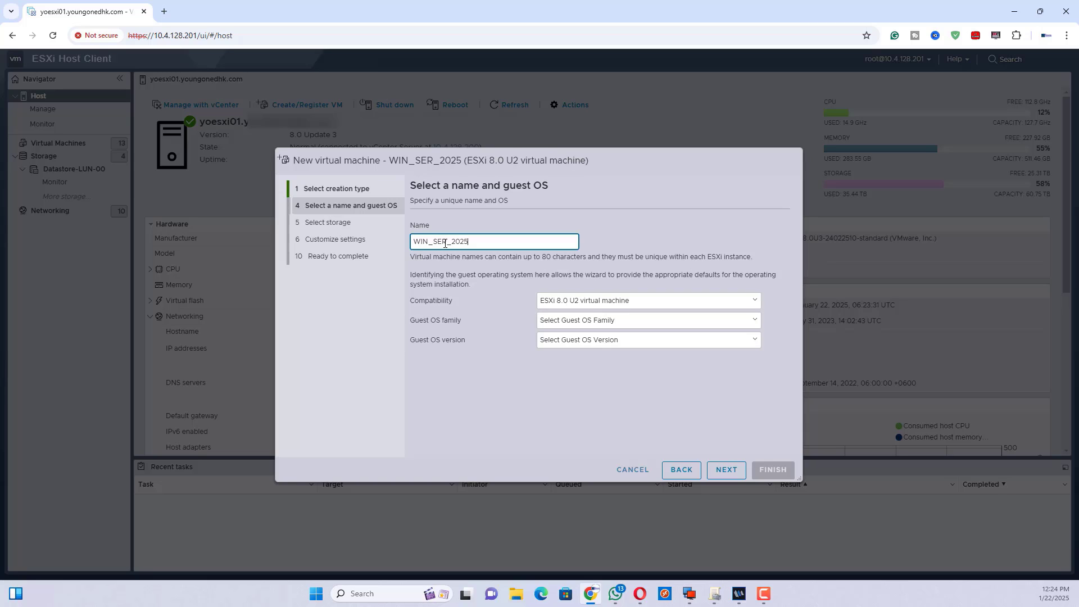
click(626, 325)
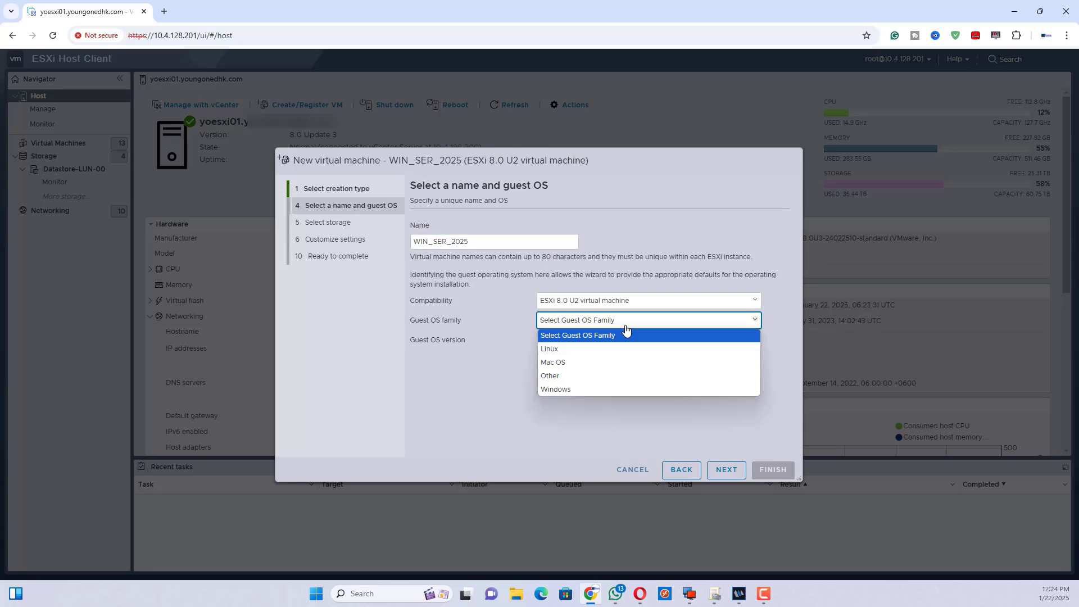
click(562, 389)
click(589, 341)
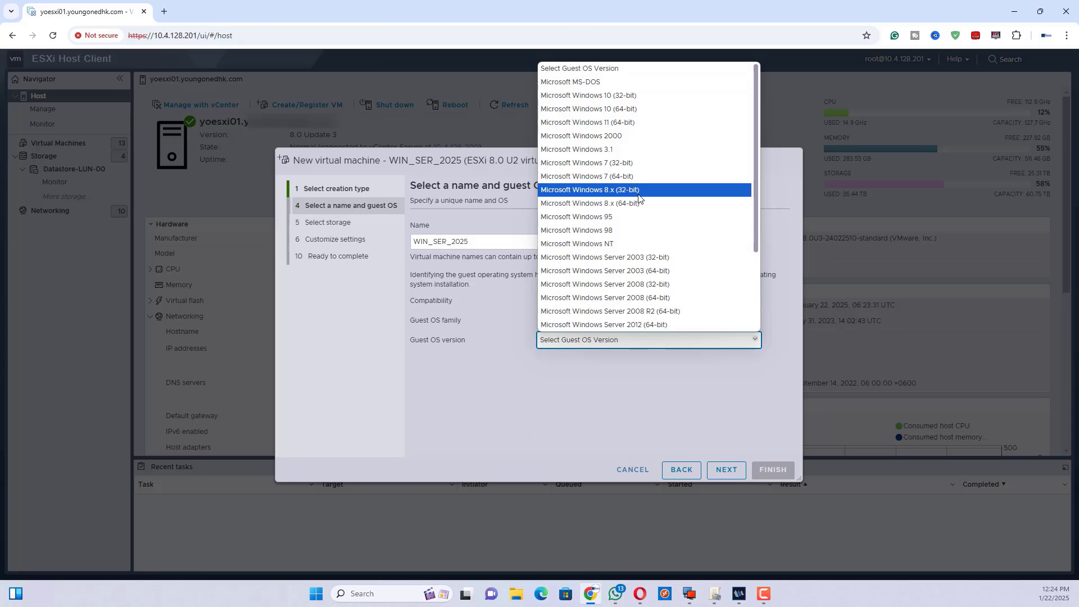
scroll(639, 198, down, 2)
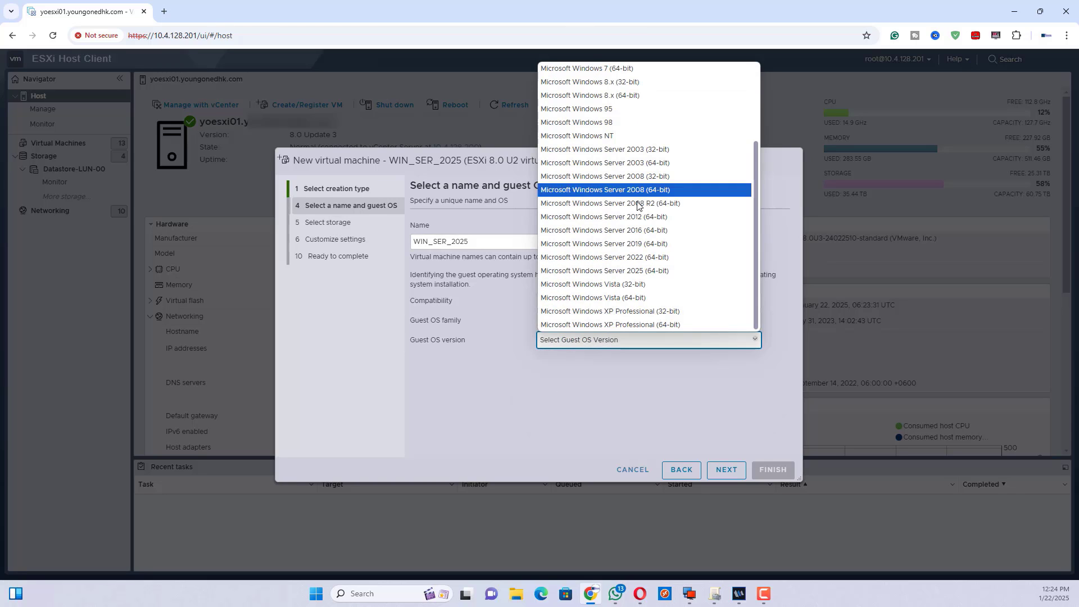
click(635, 271)
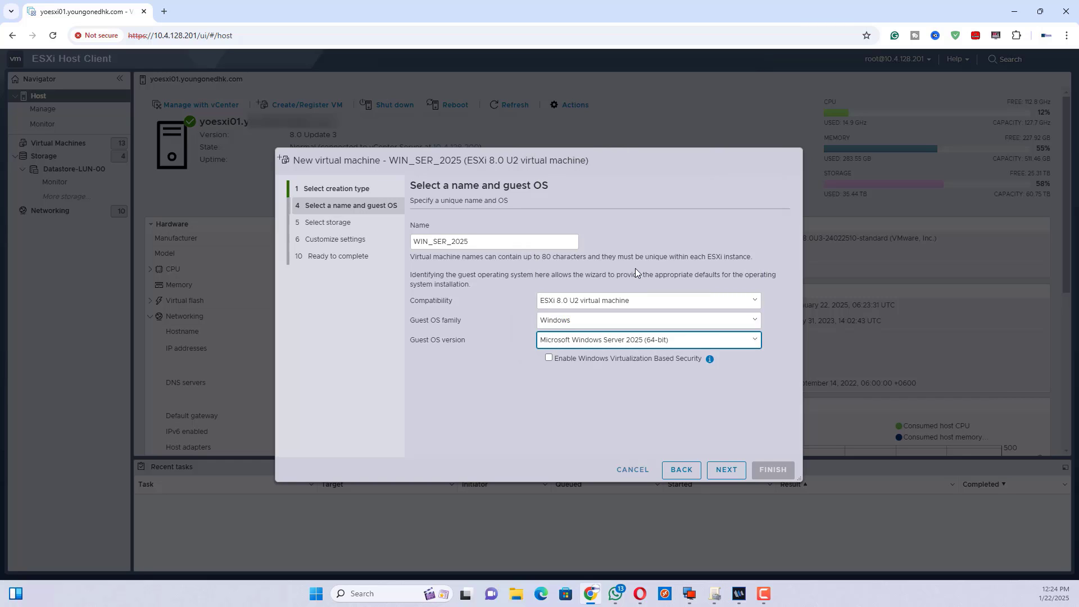
click(725, 472)
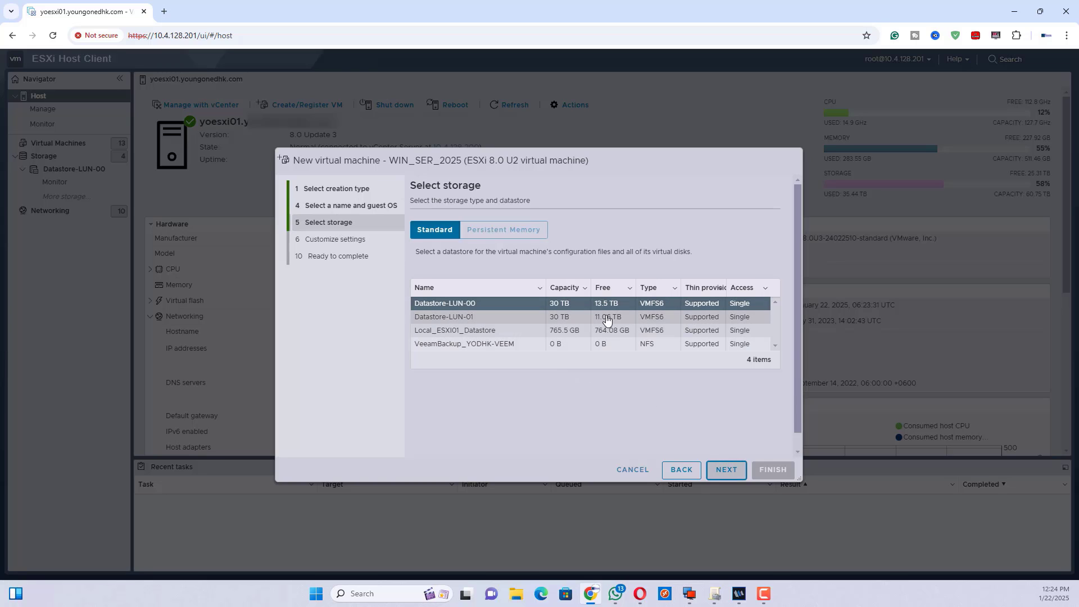
Keep Datastore-LUN-00 as storage and expand CD/DVD Drive 1 in the virtual hardware.
click(423, 307)
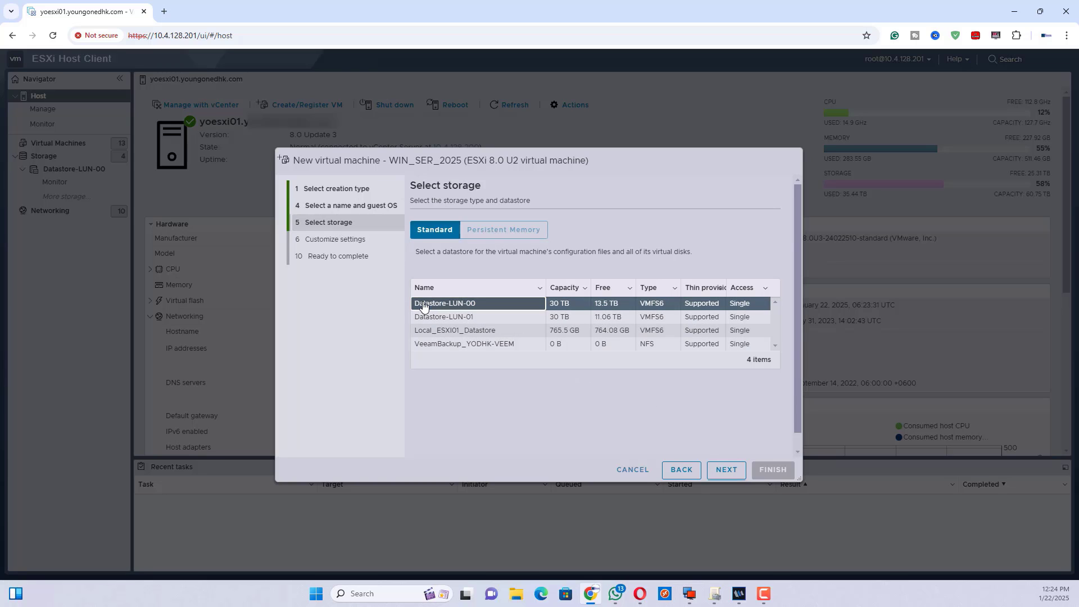
click(725, 476)
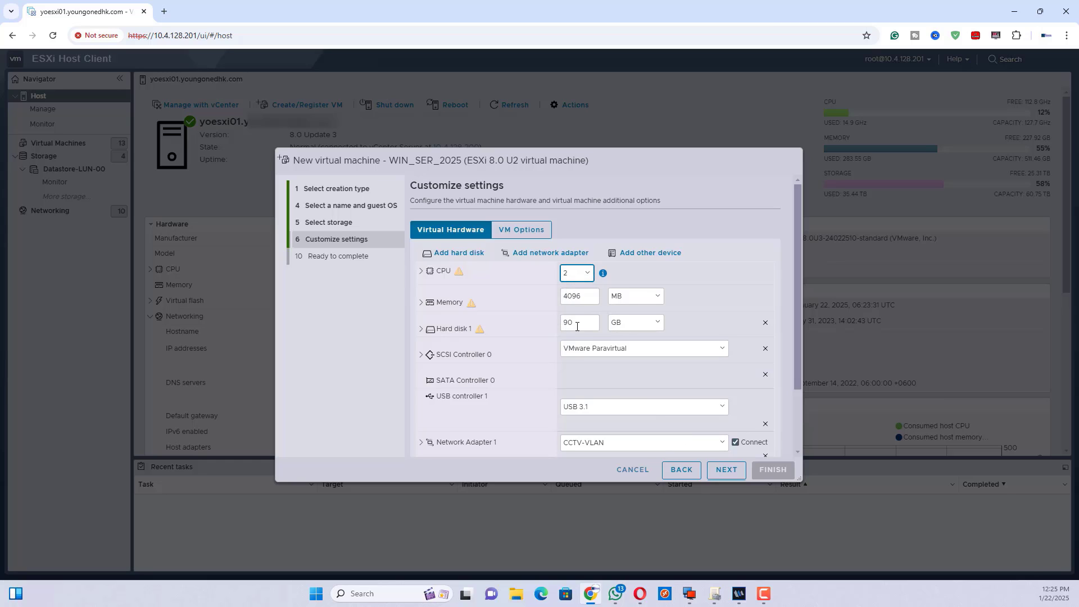
scroll(639, 385, down, 3)
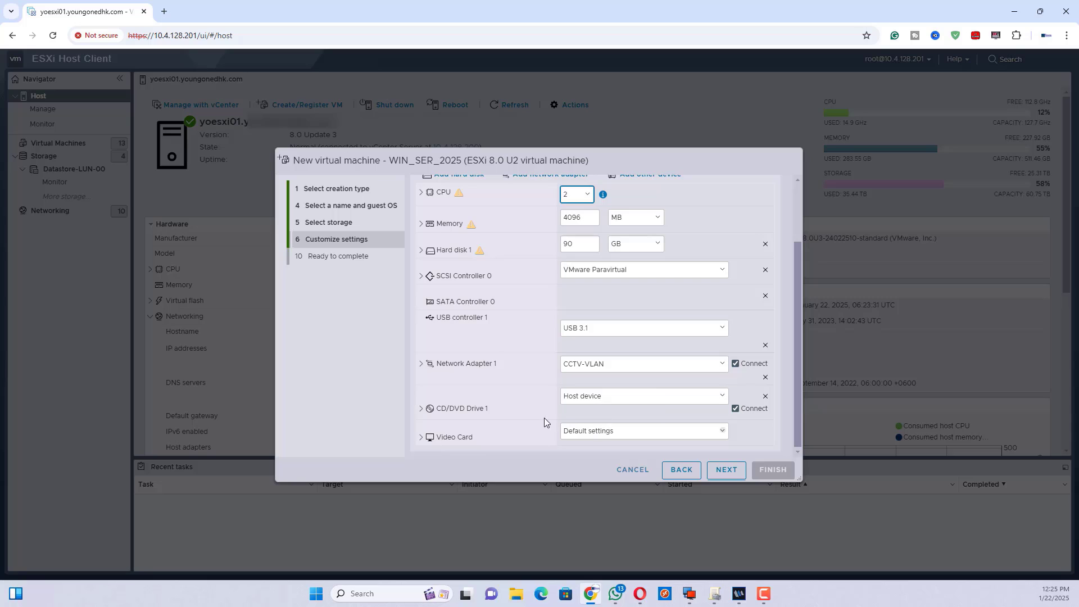
click(419, 412)
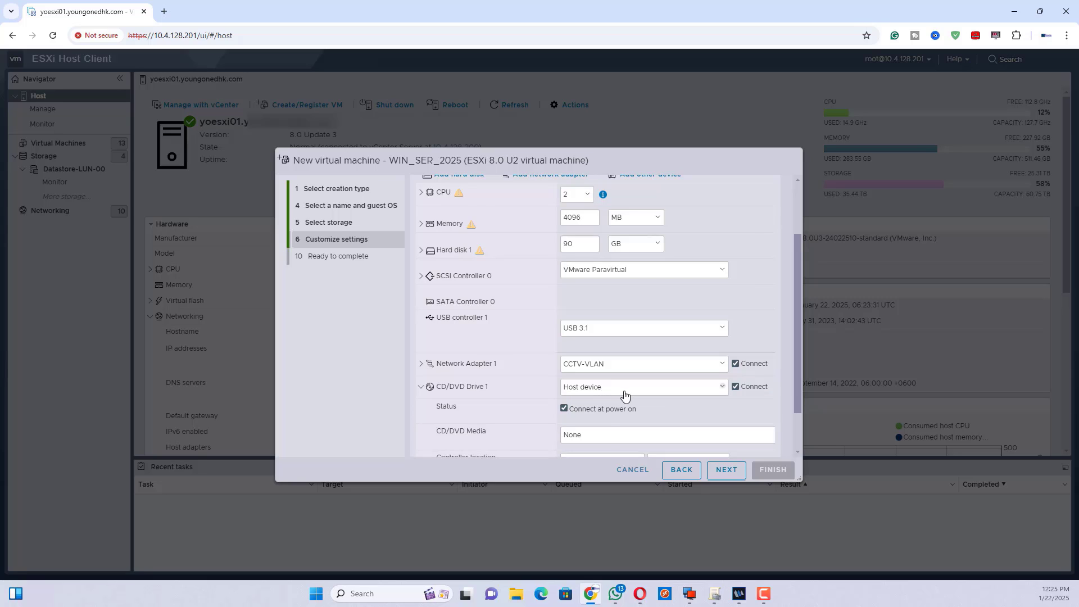
scroll(628, 393, down, 1)
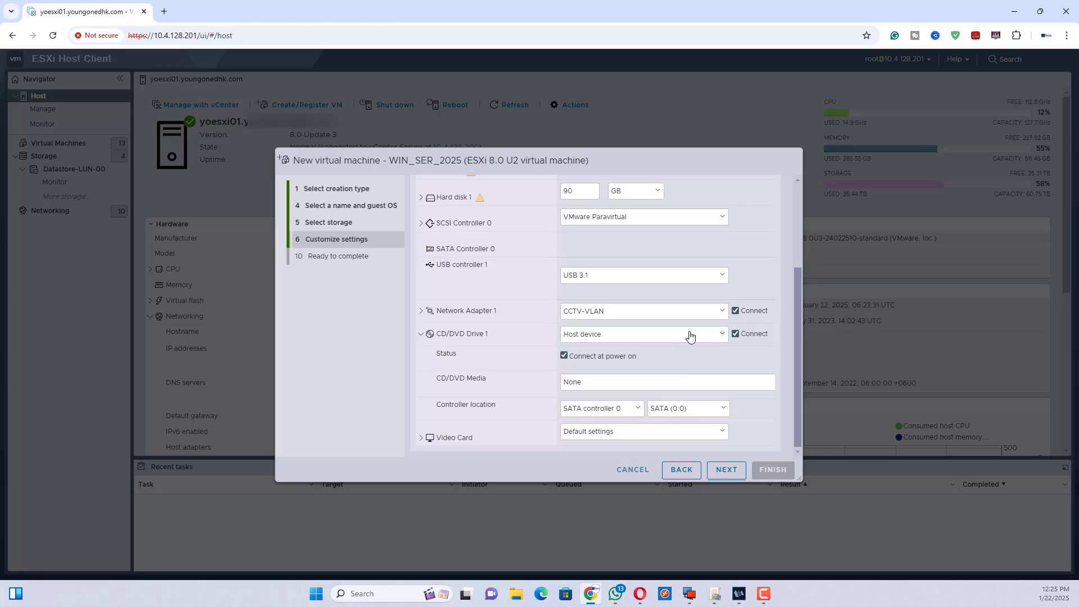
click(712, 336)
Back CD/DVD Drive 1 with the 26100.1742 SERVER_EVAL ISO from the ISOs folder.
click(602, 362)
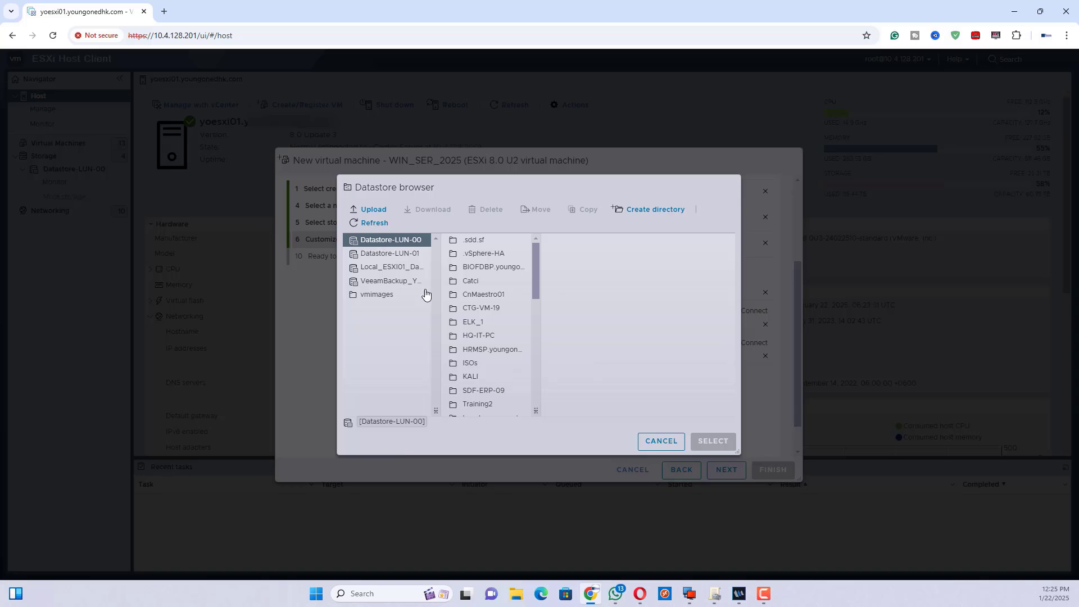
click(469, 363)
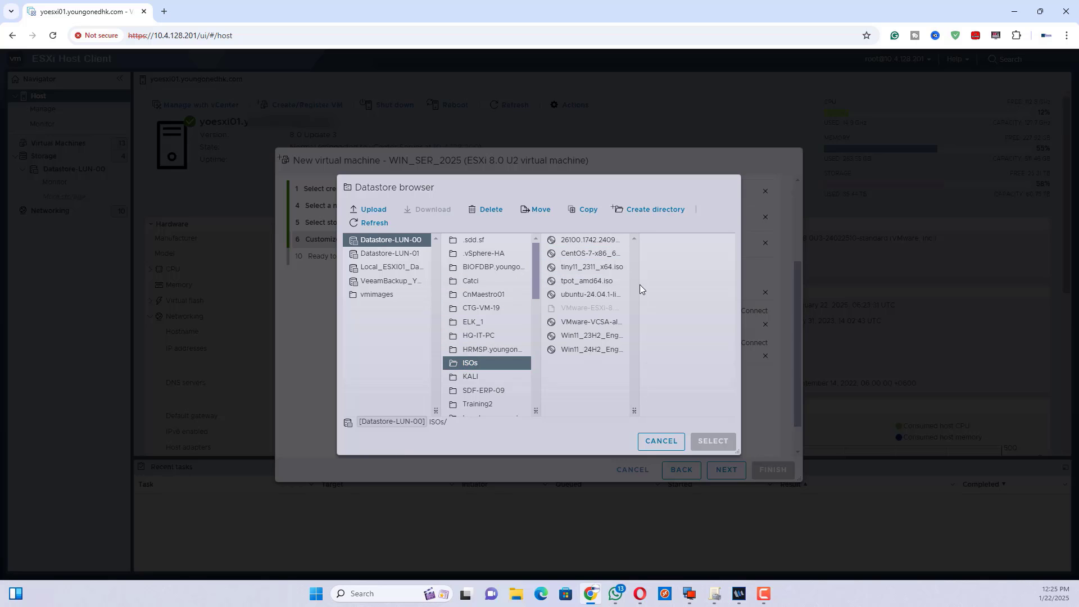
drag(634, 411, 718, 411)
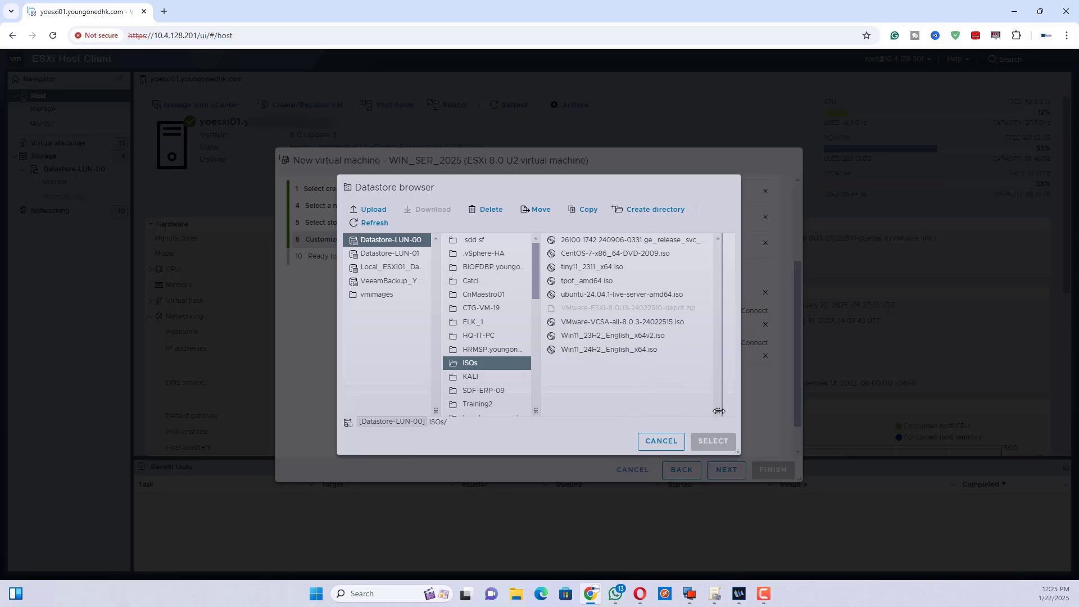
click(606, 246)
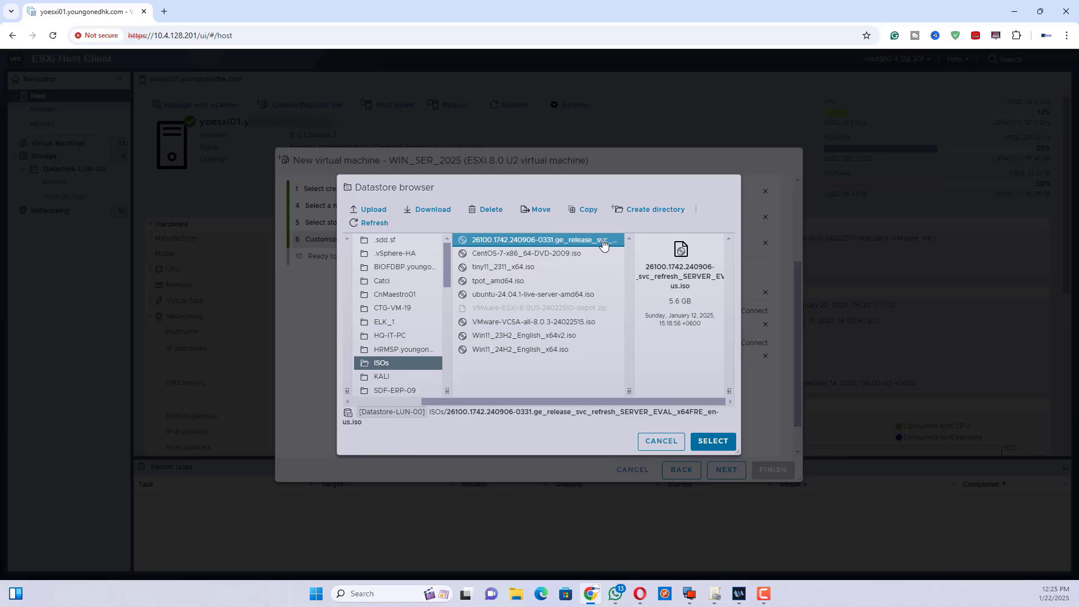
click(723, 444)
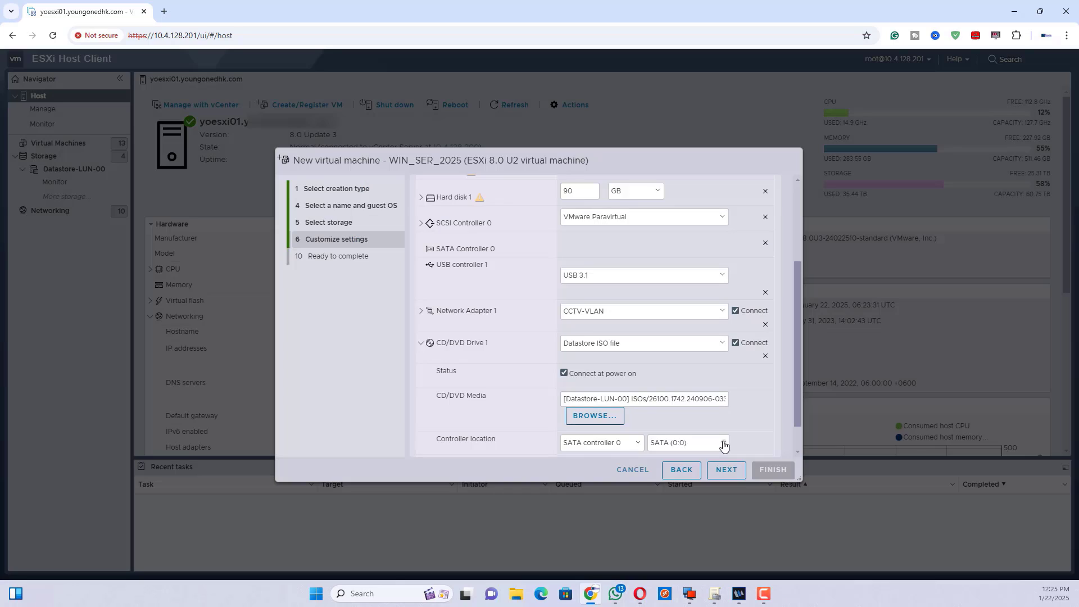
click(727, 472)
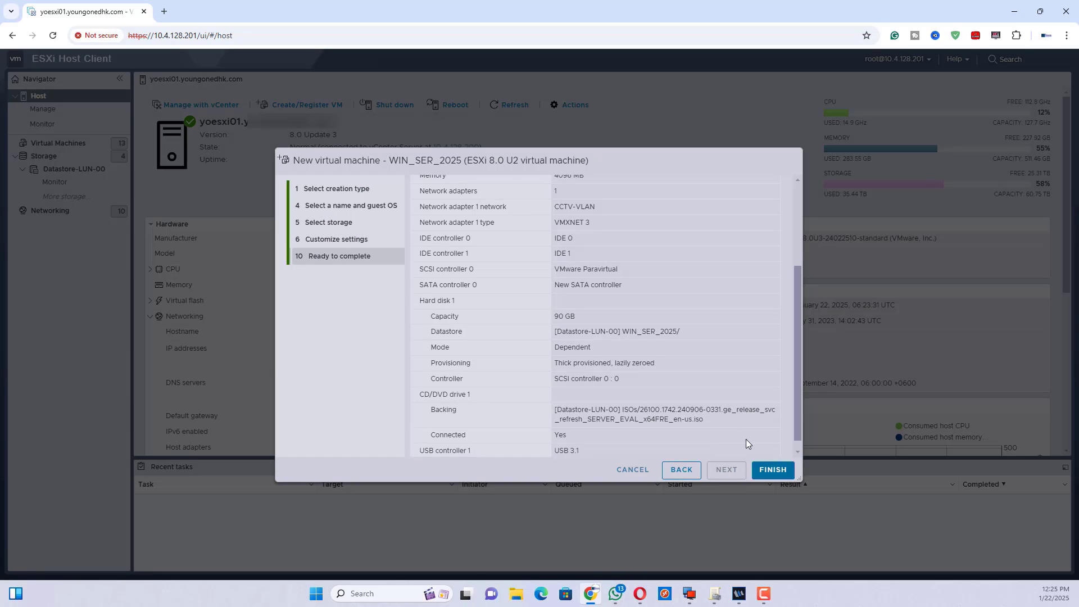
Finish creating WIN_SER_2025 and open its summary from the virtual machine list.
click(771, 470)
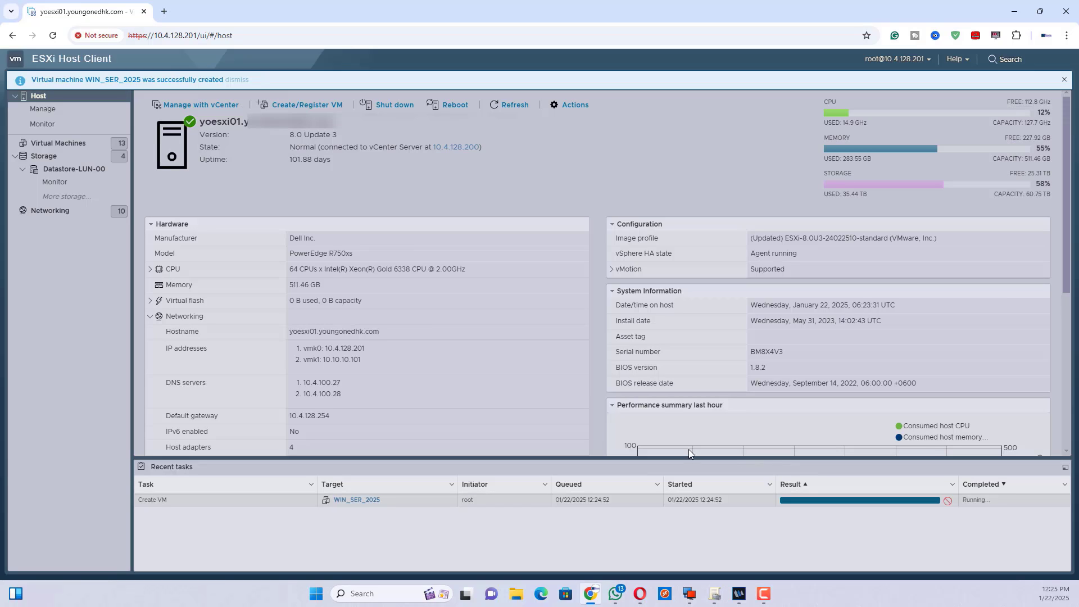
click(67, 144)
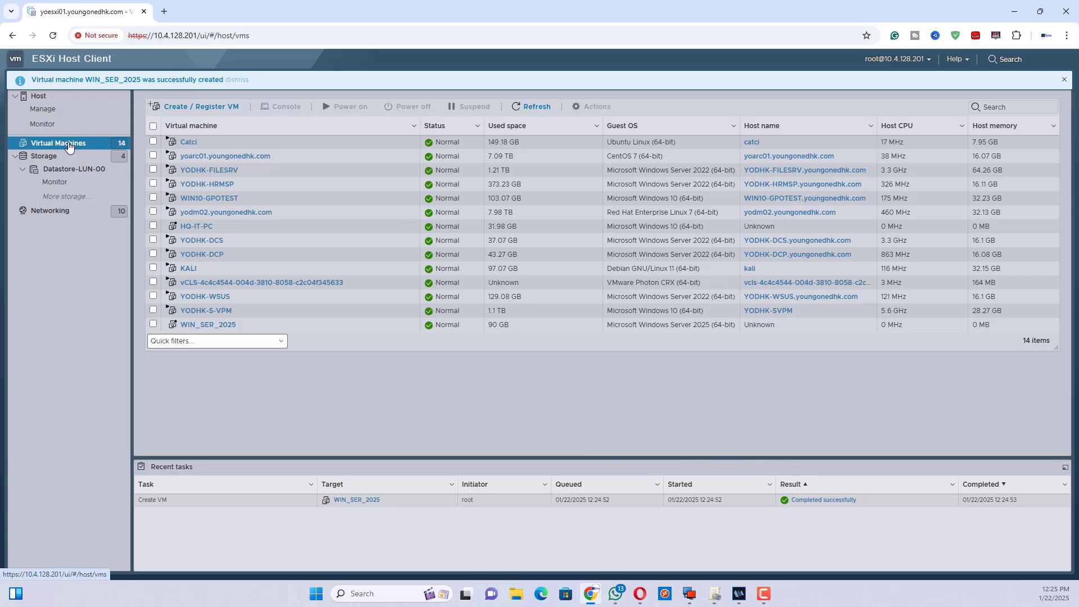
click(210, 325)
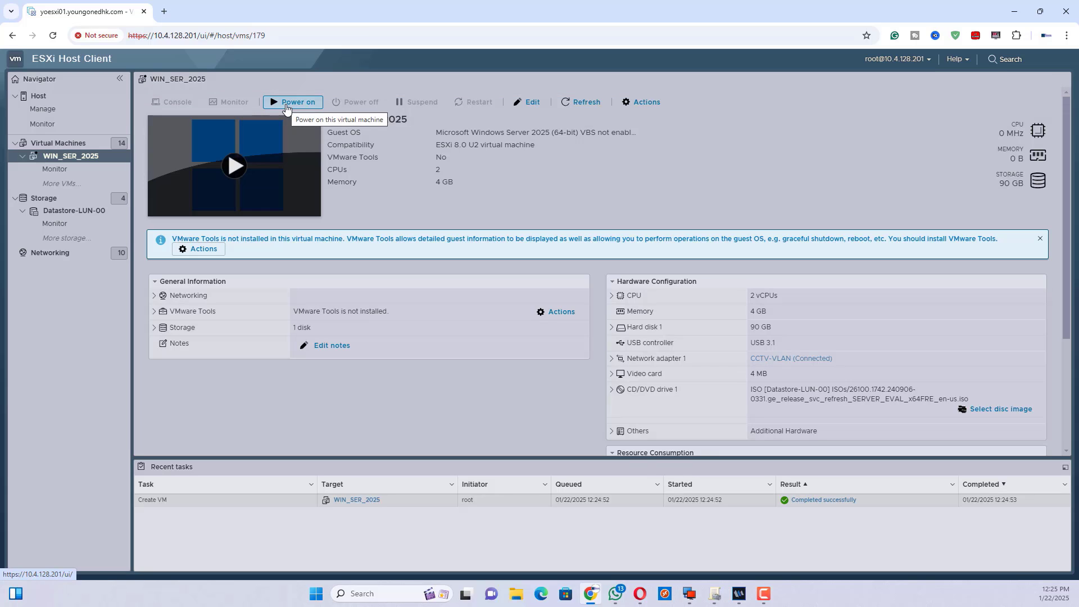
Power on WIN_SER_2025 and open its console.
click(286, 103)
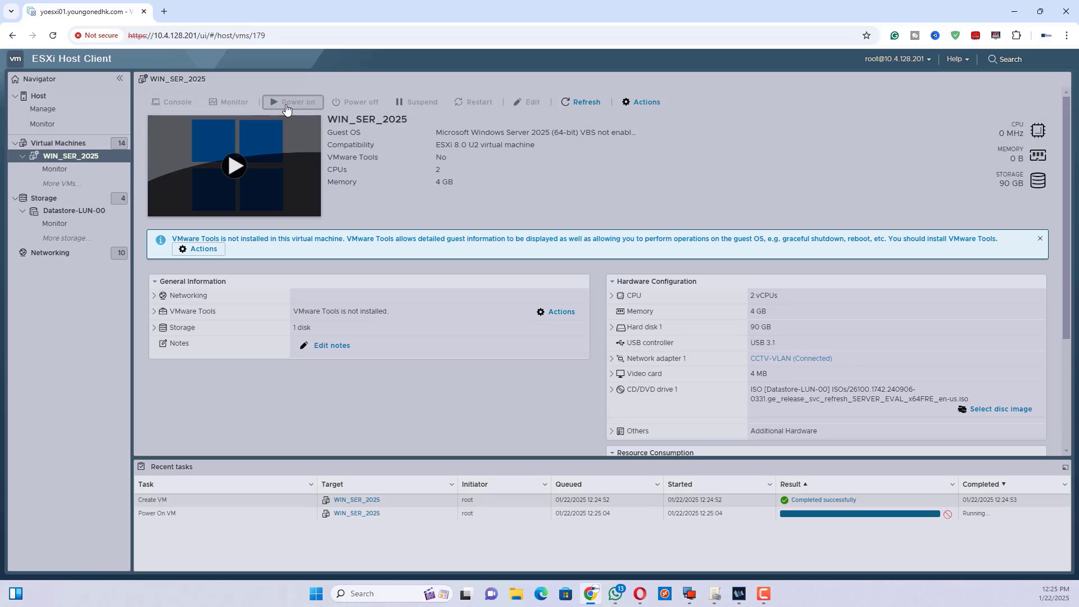
click(242, 158)
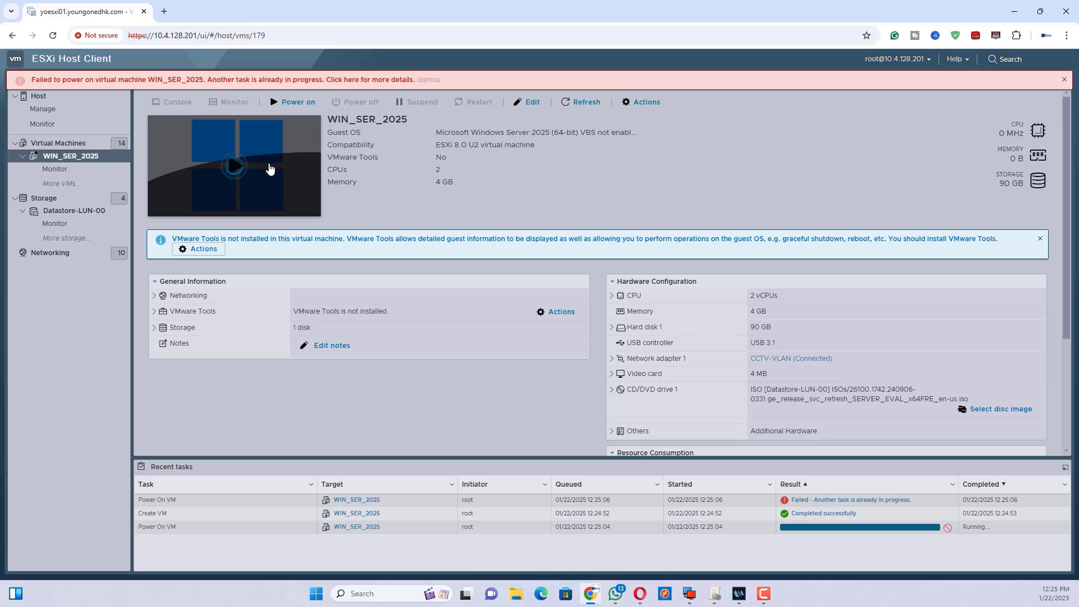
click(239, 164)
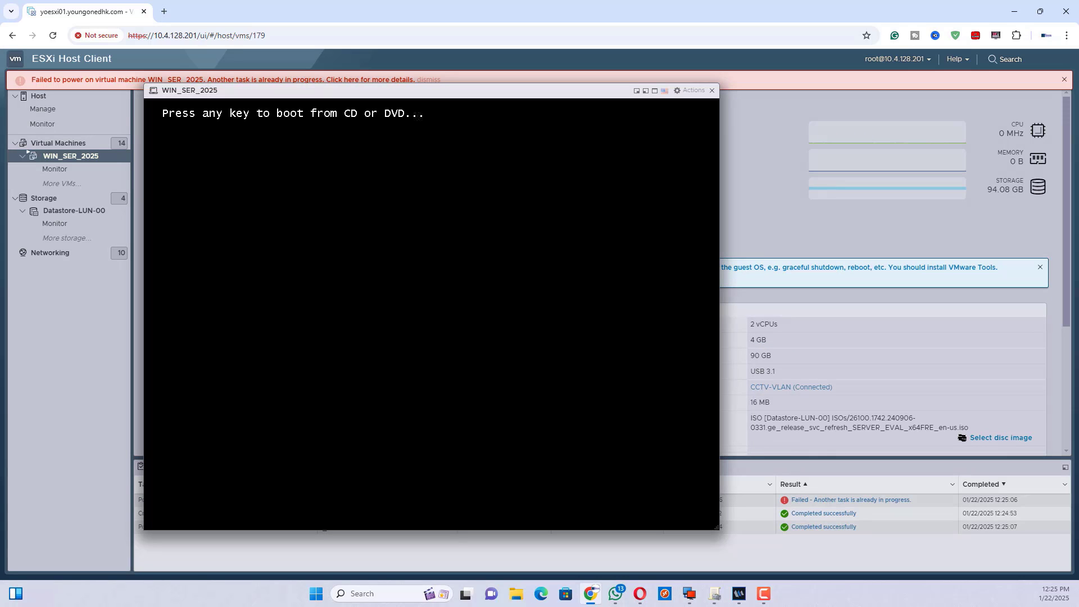
Boot WIN_SER_2025 from the install DVD and dismiss the power-on failure warning.
key(Return)
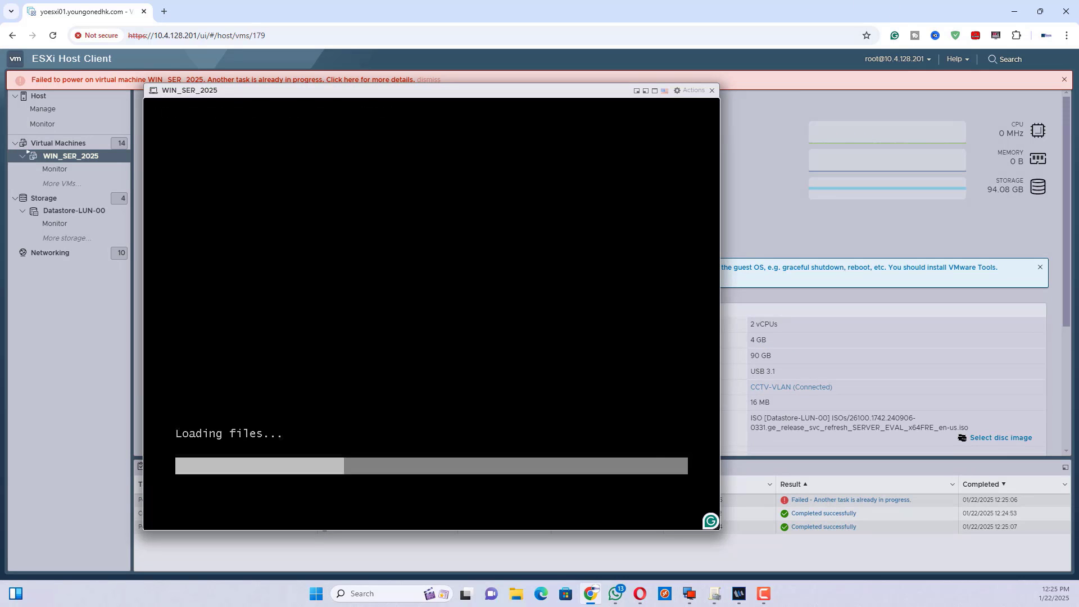
click(1064, 79)
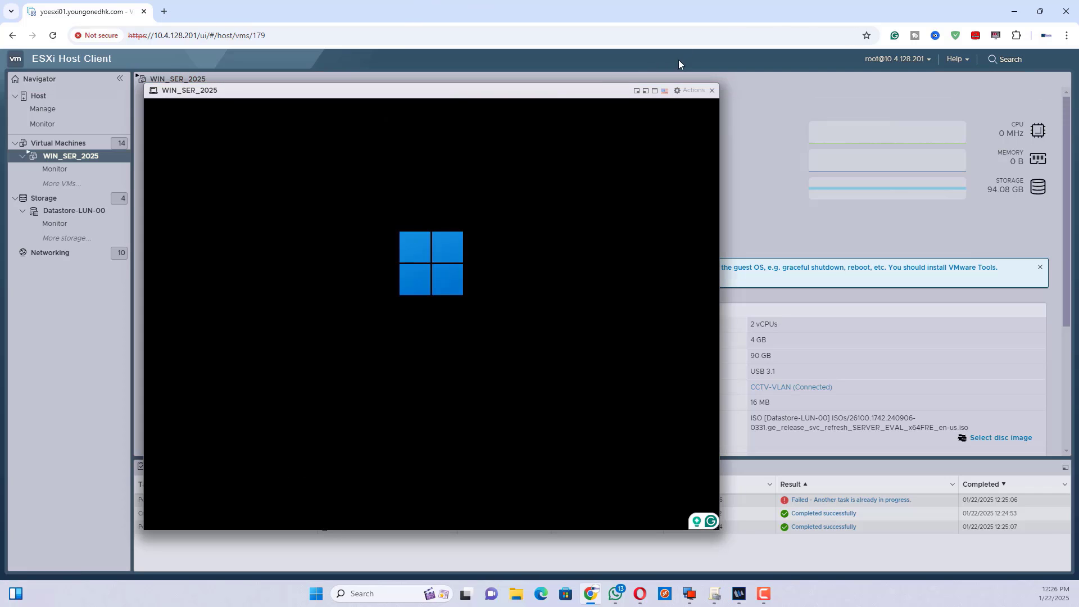
click(654, 92)
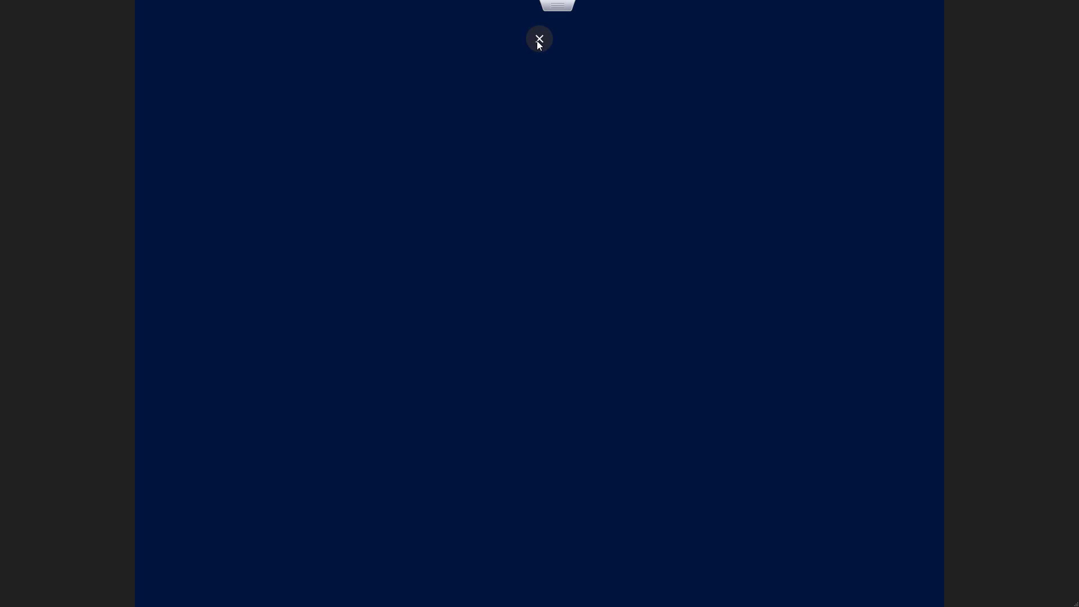
click(539, 39)
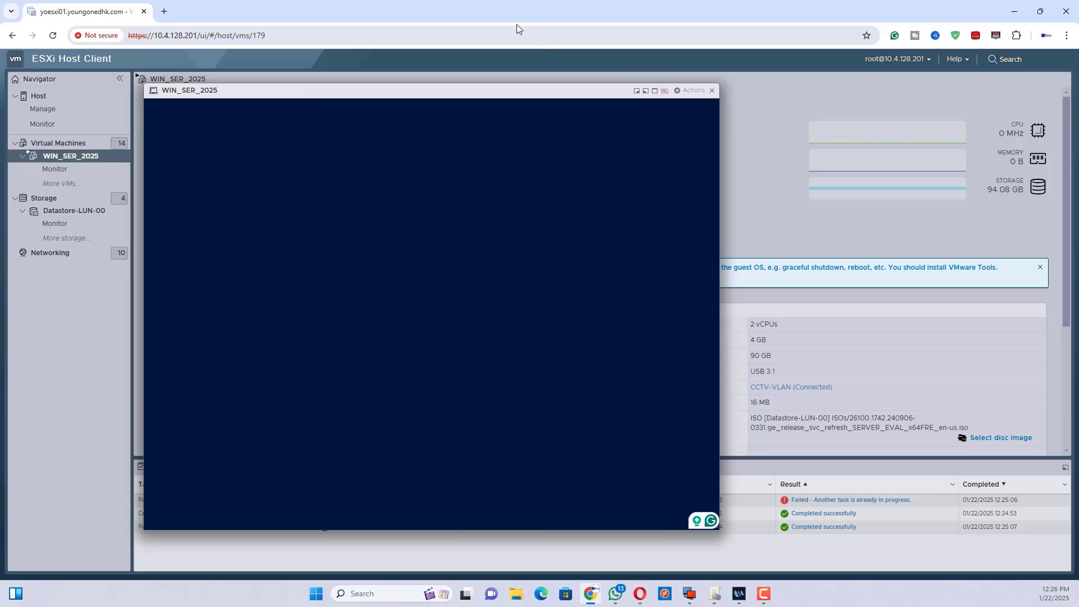
Keep English (United States) and the US keyboard, and choose Install Windows Server.
click(641, 93)
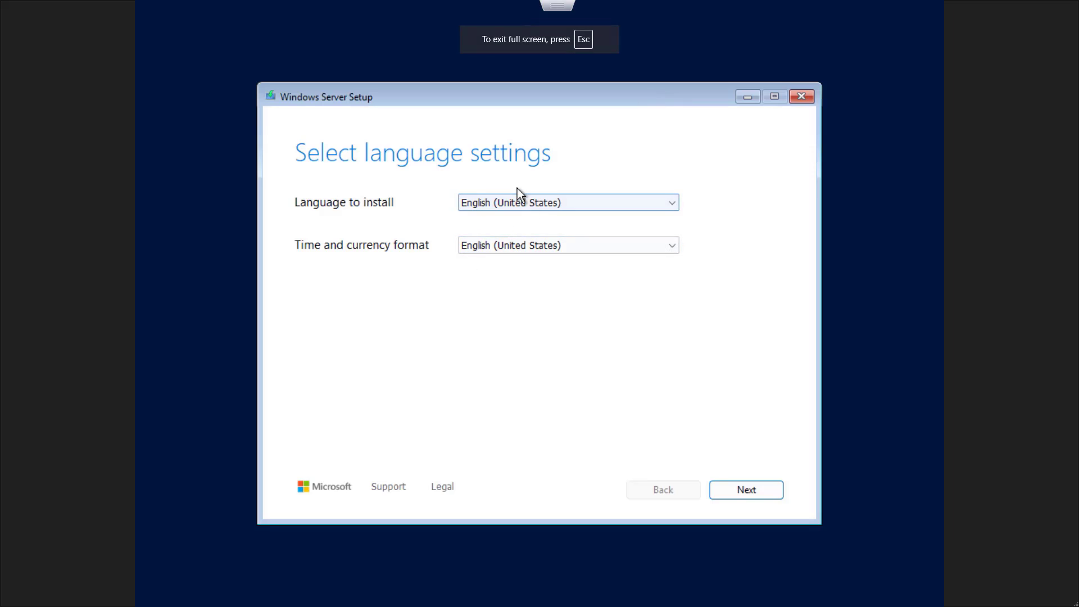
click(750, 490)
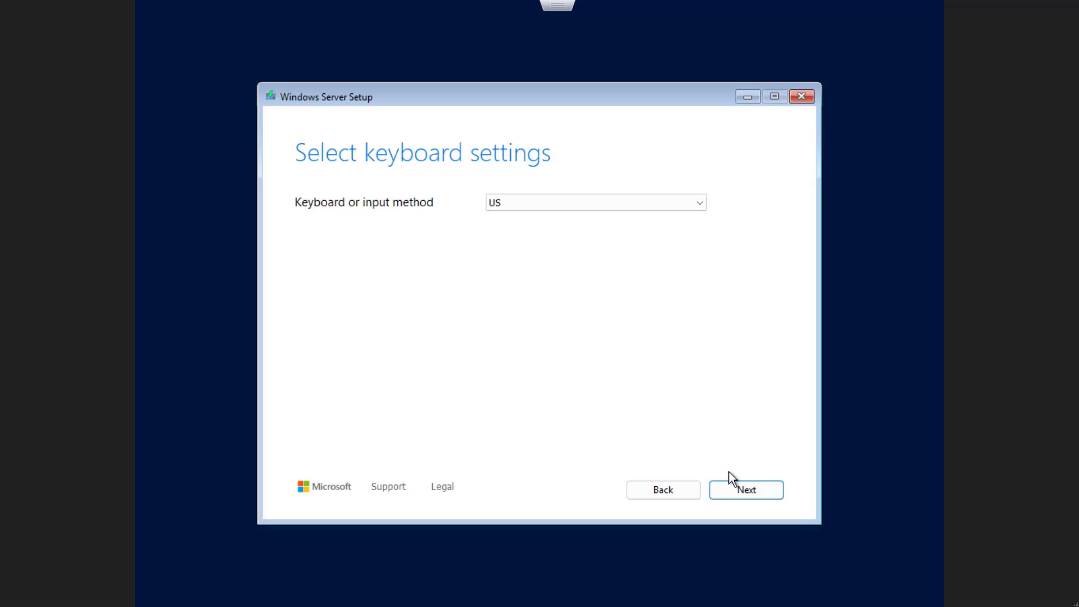
click(742, 487)
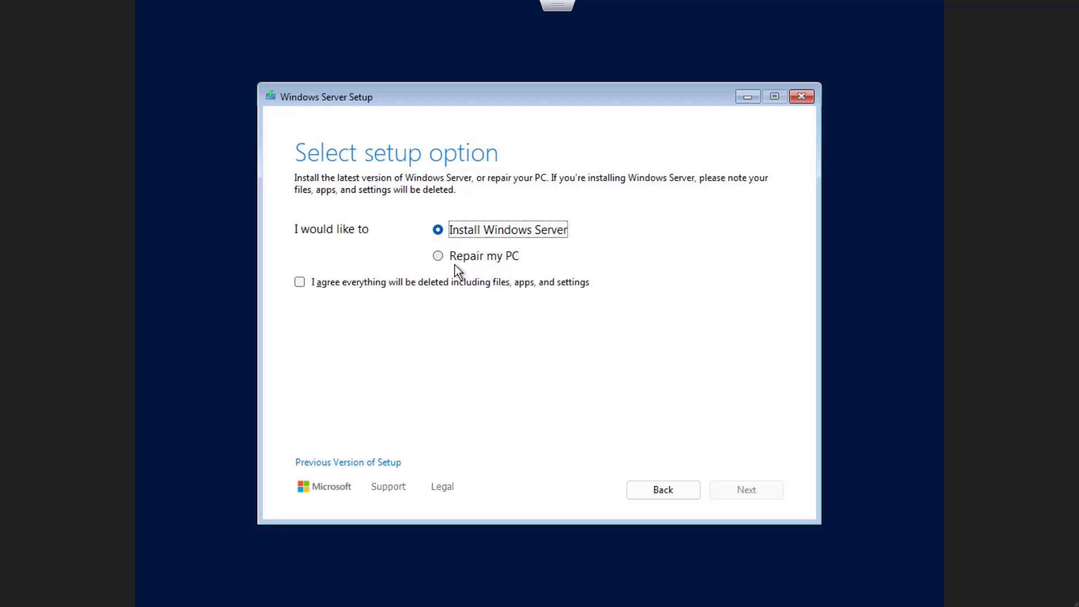
click(300, 284)
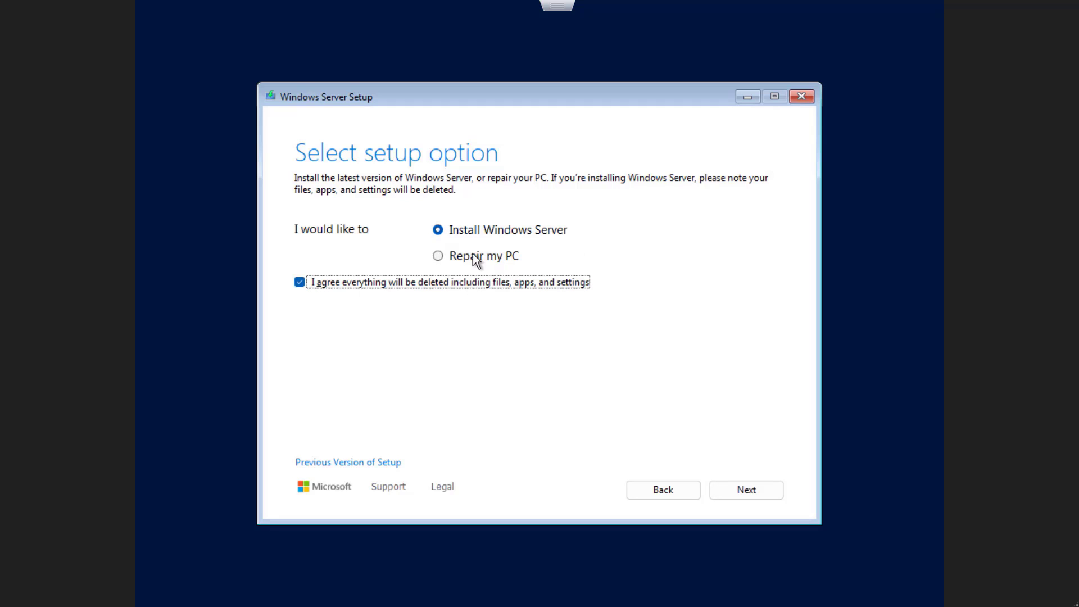
click(746, 489)
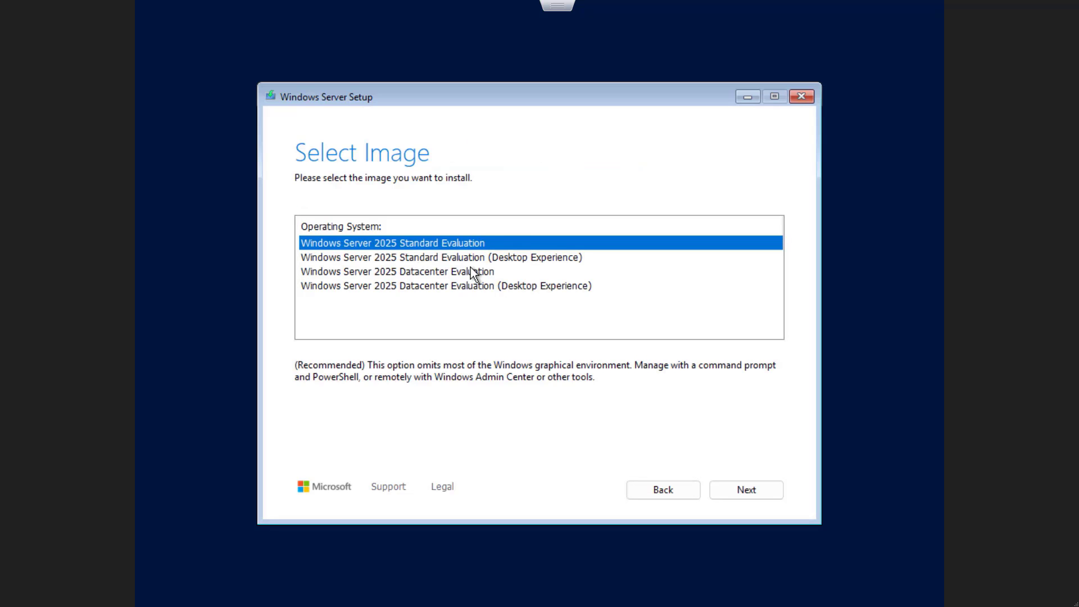
Select Standard Evaluation (Desktop Experience) and accept the license terms.
click(428, 258)
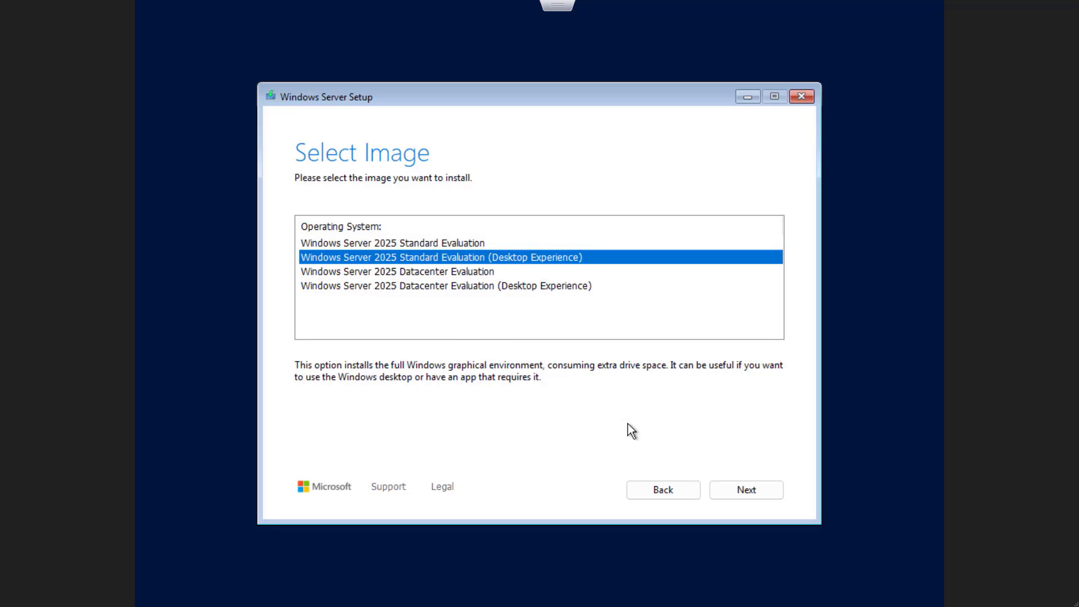
click(743, 491)
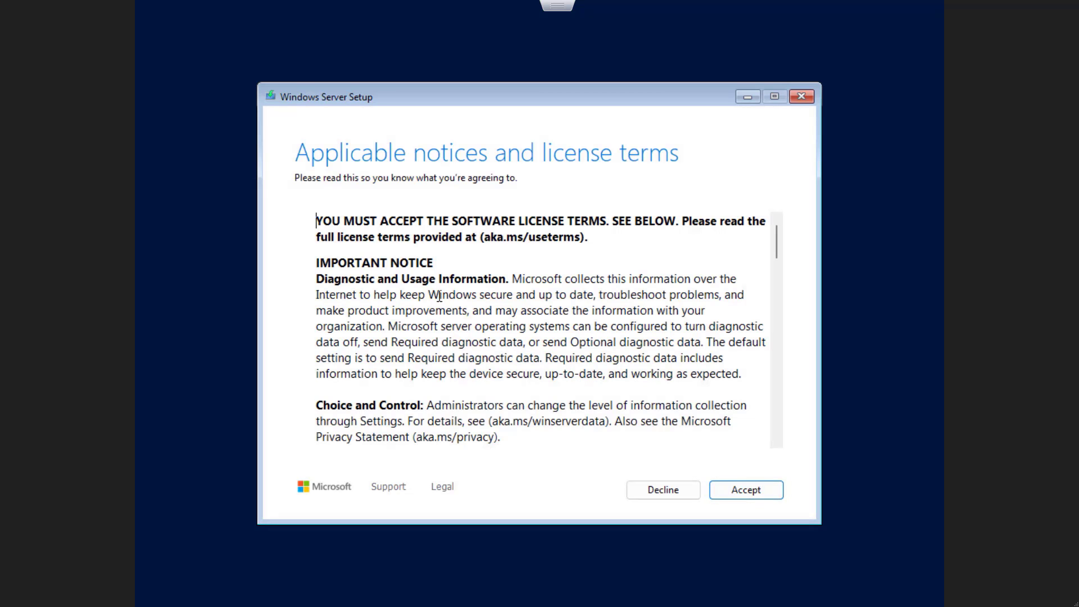
scroll(523, 385, down, 15)
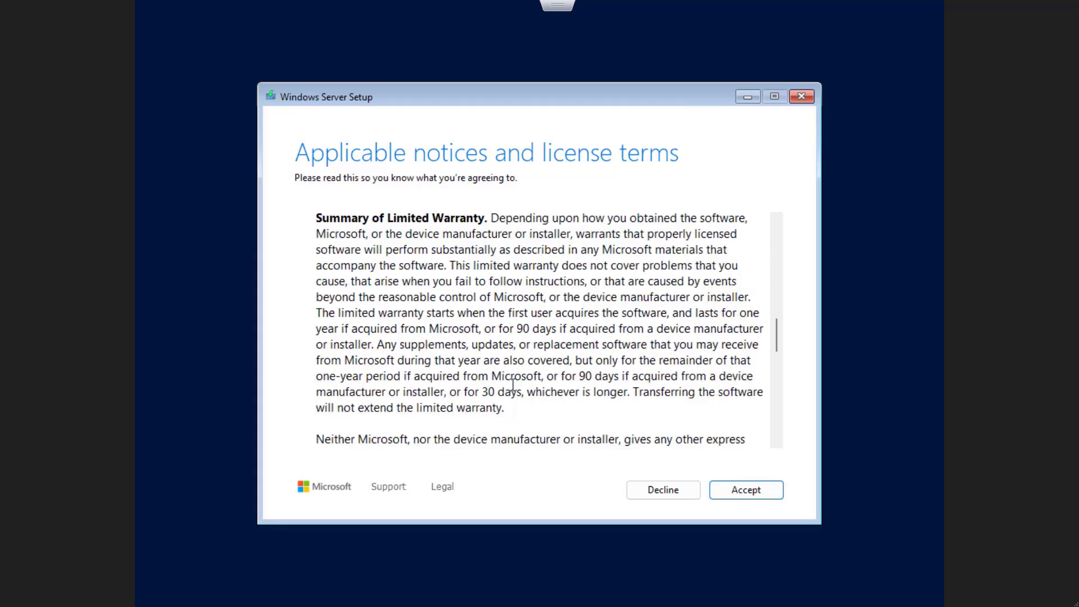
click(751, 493)
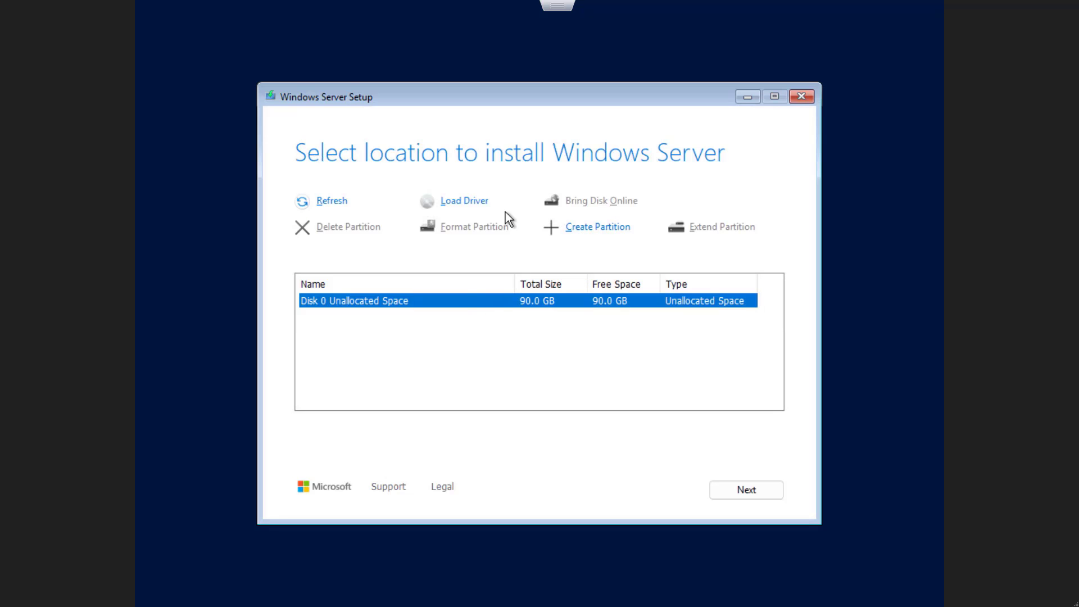
Create a 92158 MB partition on Disk 0 and install onto Partition 3.
click(590, 227)
click(553, 257)
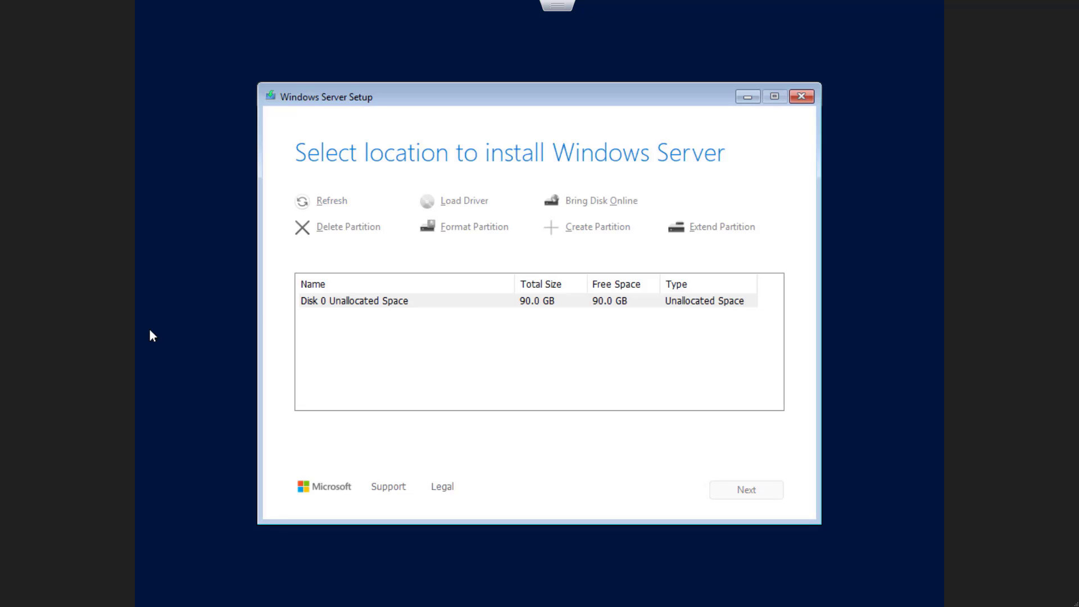
key(alt+Tab)
key(alt+Tab)
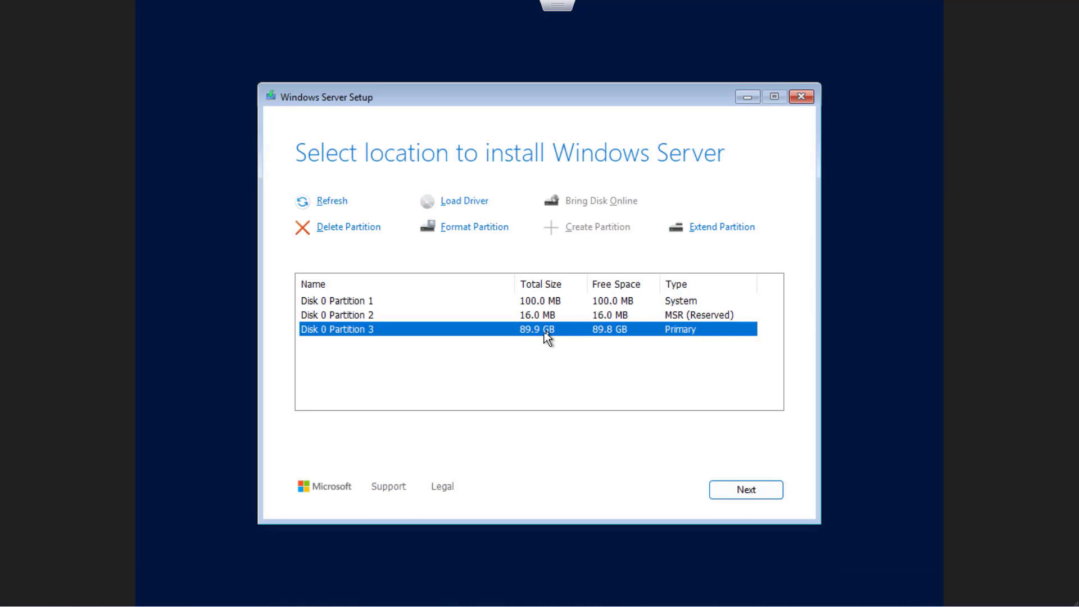
click(746, 488)
Start the installation and let it run past 51% until the VM restarts.
click(729, 484)
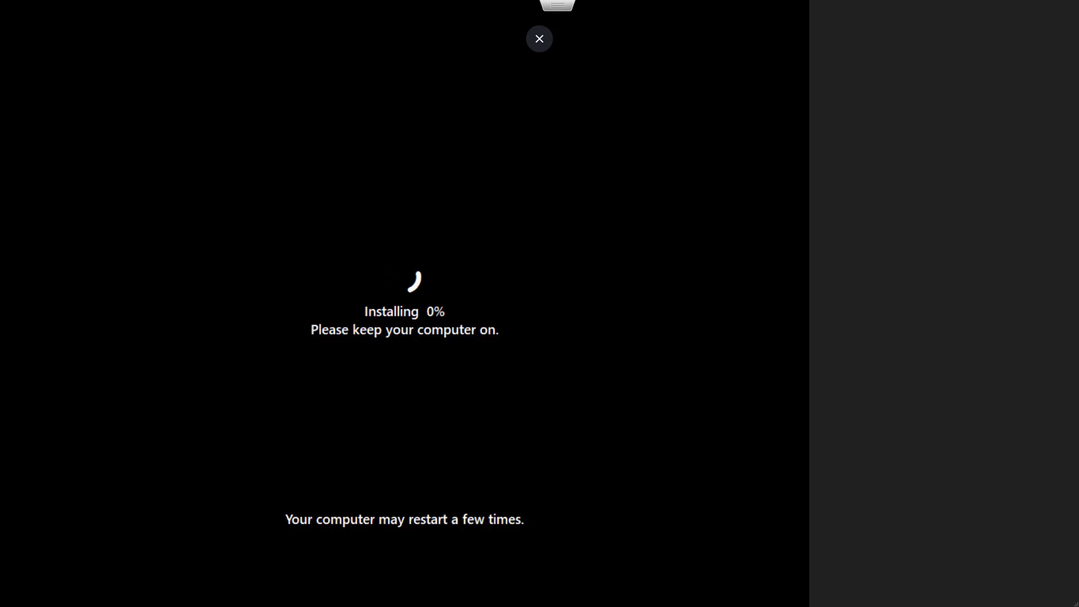
key(Escape)
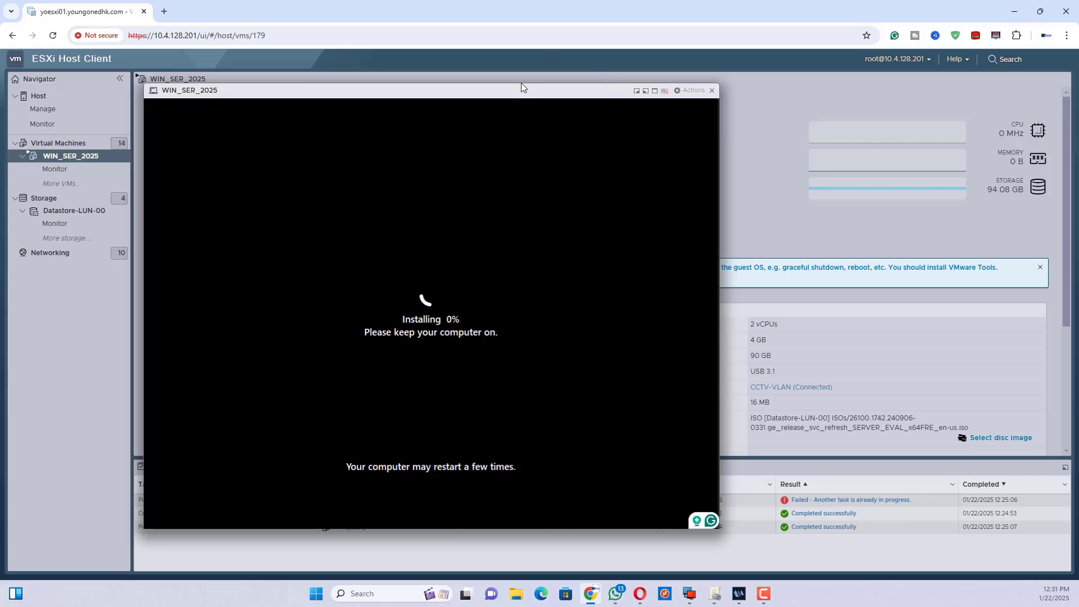
drag(522, 90, 545, 74)
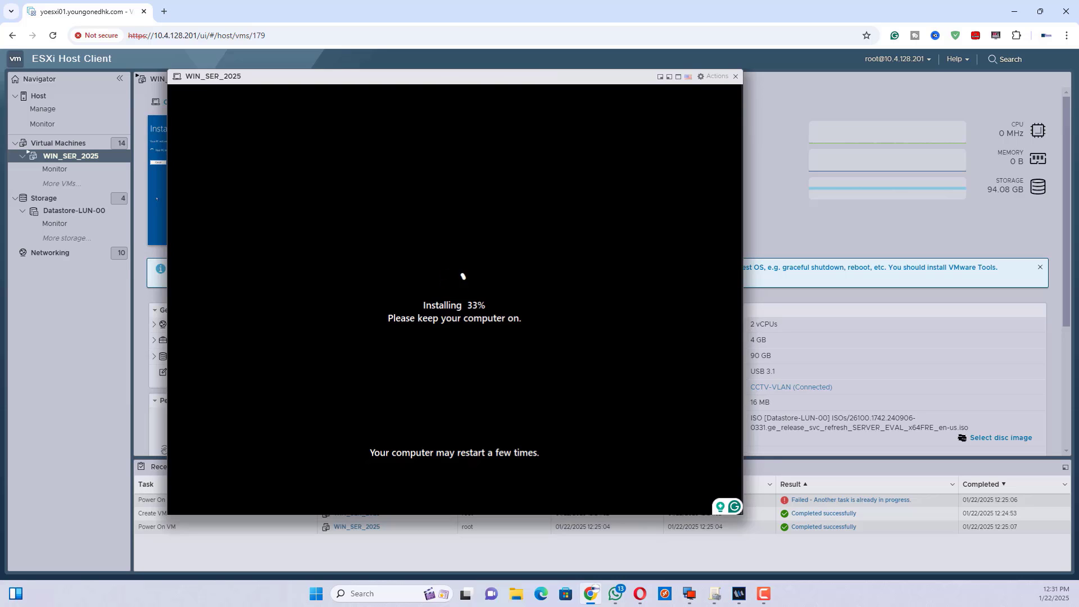
drag(546, 75, 660, 80)
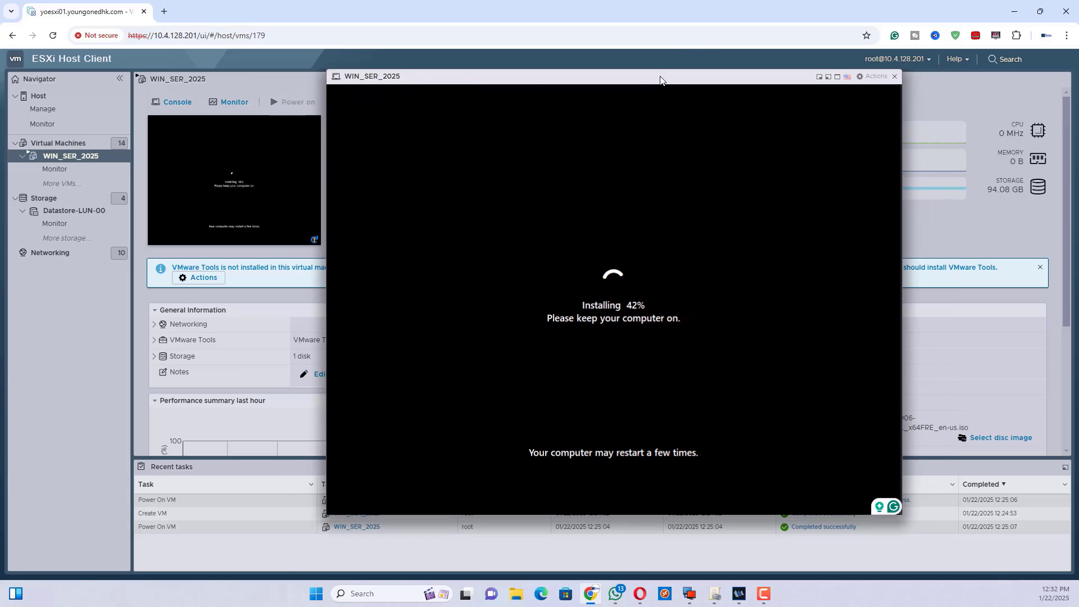
click(837, 77)
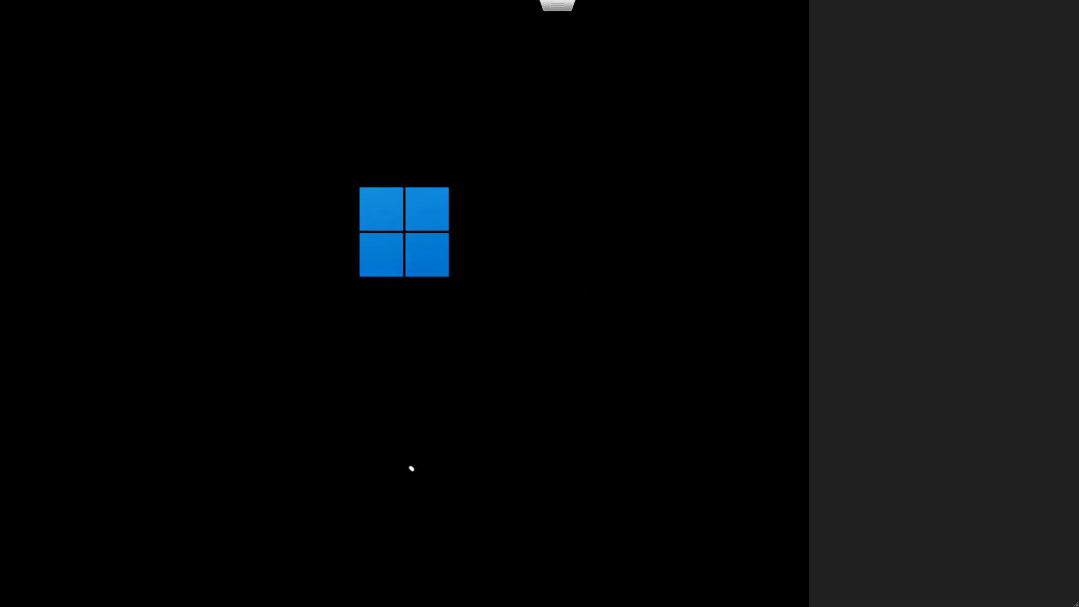
Enter and re-enter the Administrator password, then finish the settings page.
key(Escape)
drag(518, 78, 497, 89)
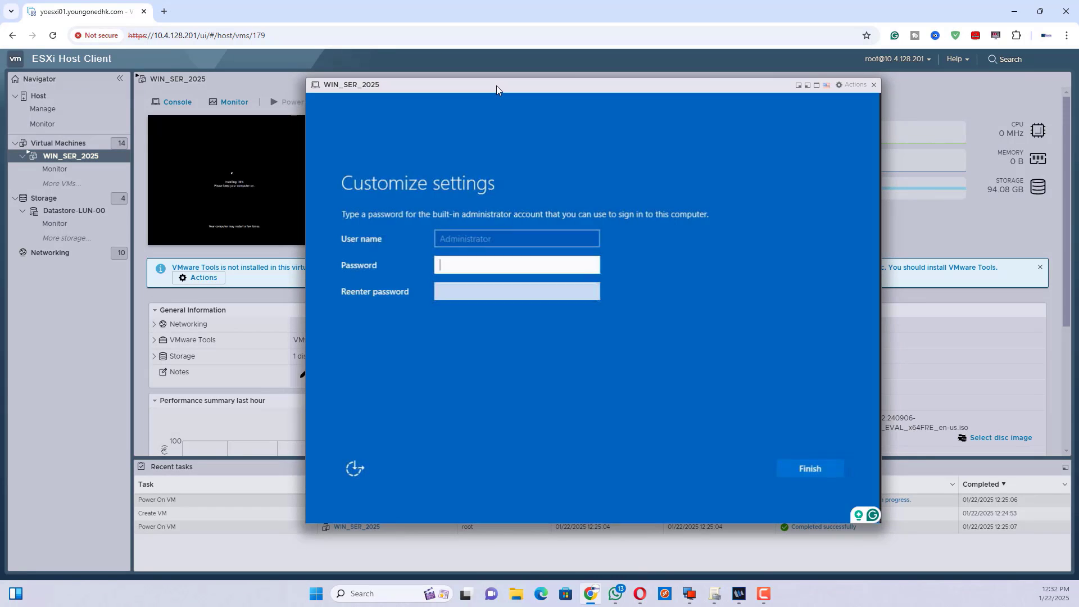
click(817, 85)
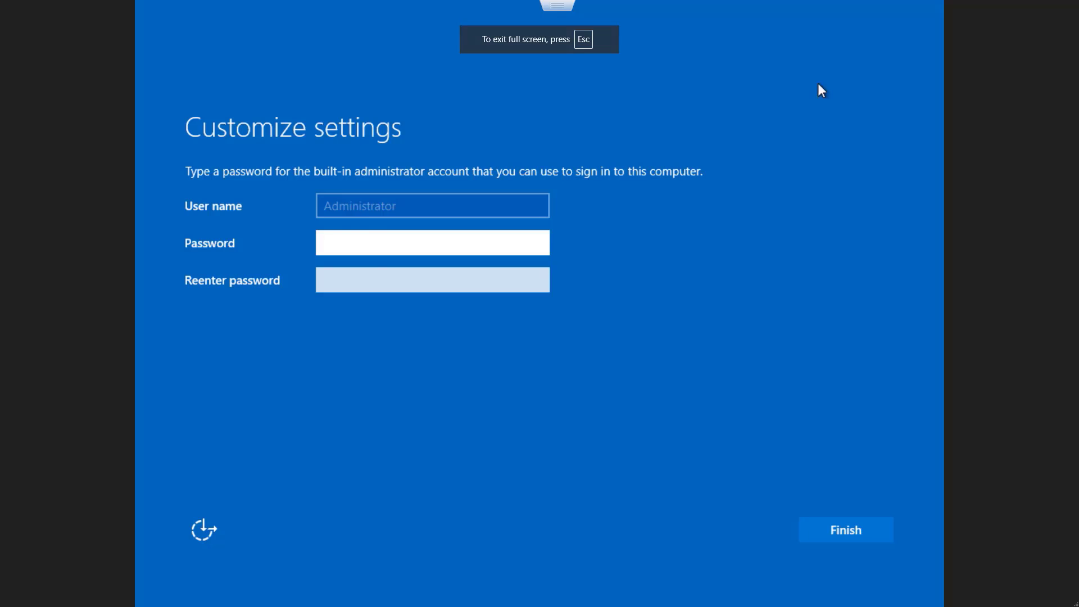
text(••••)
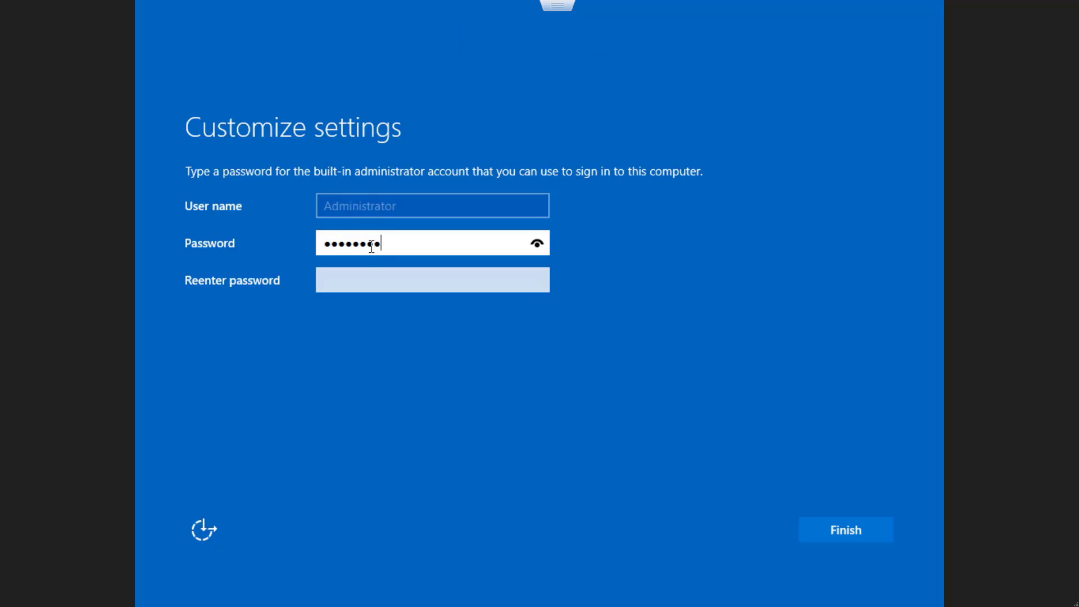
click(361, 284)
text(•••••)
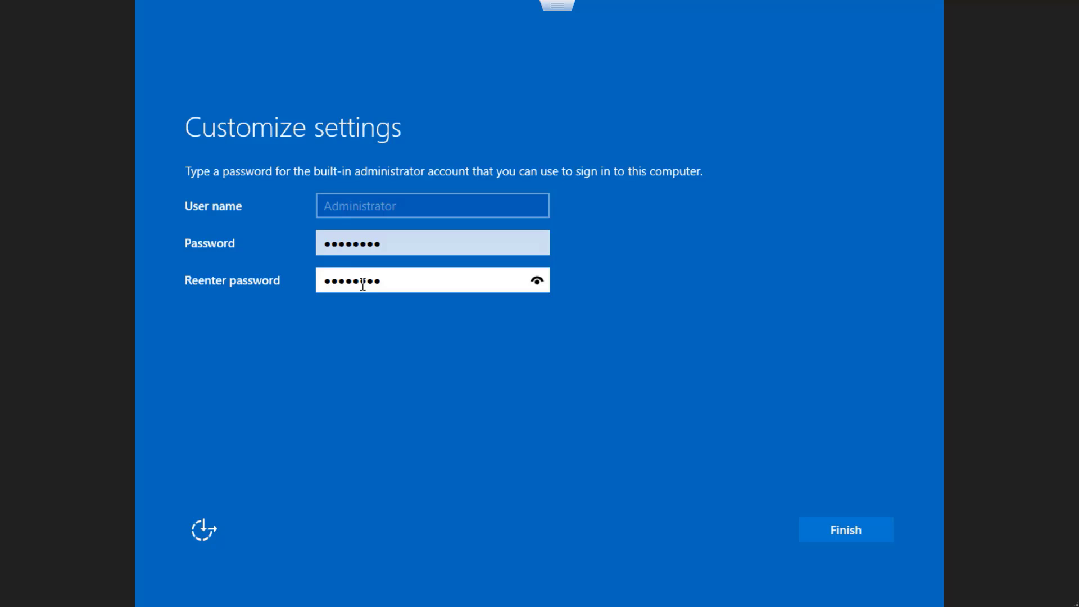
click(843, 526)
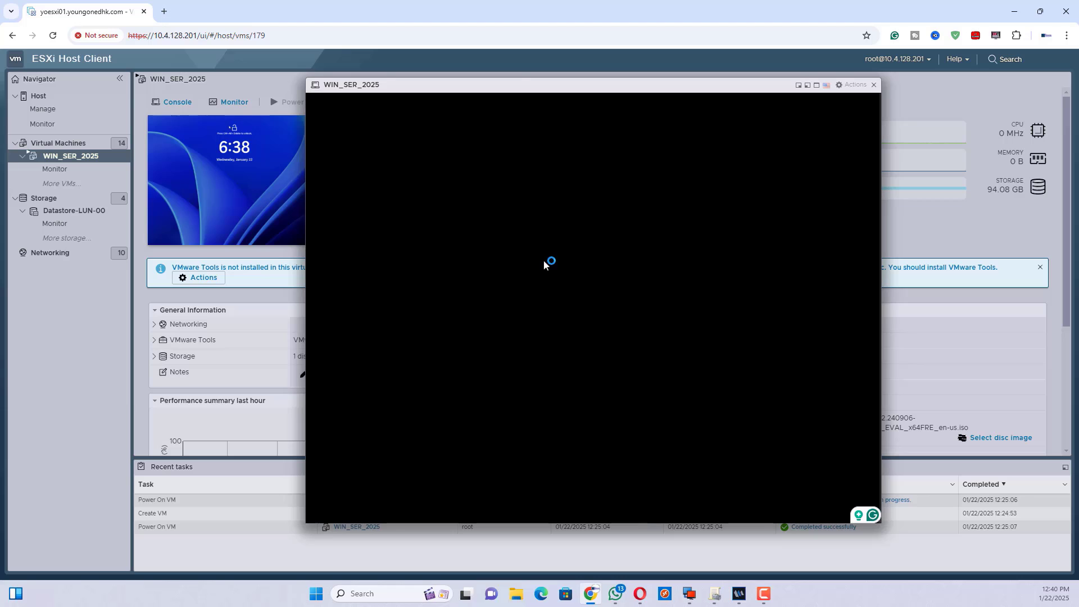
Accept the diagnostic data settings to complete Windows setup.
drag(519, 84, 575, 90)
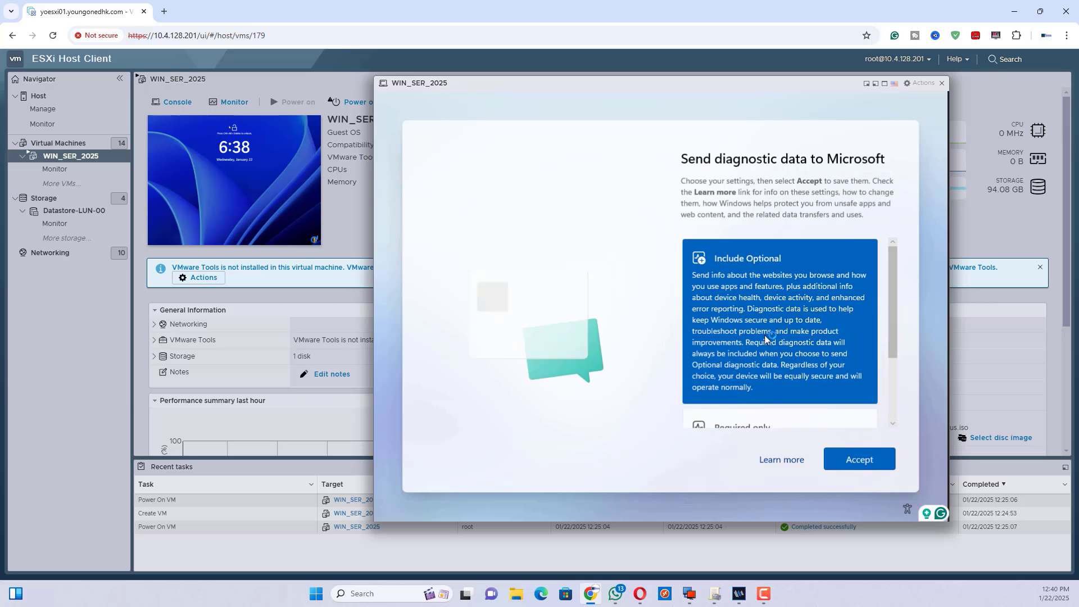
scroll(726, 338, down, 3)
click(851, 458)
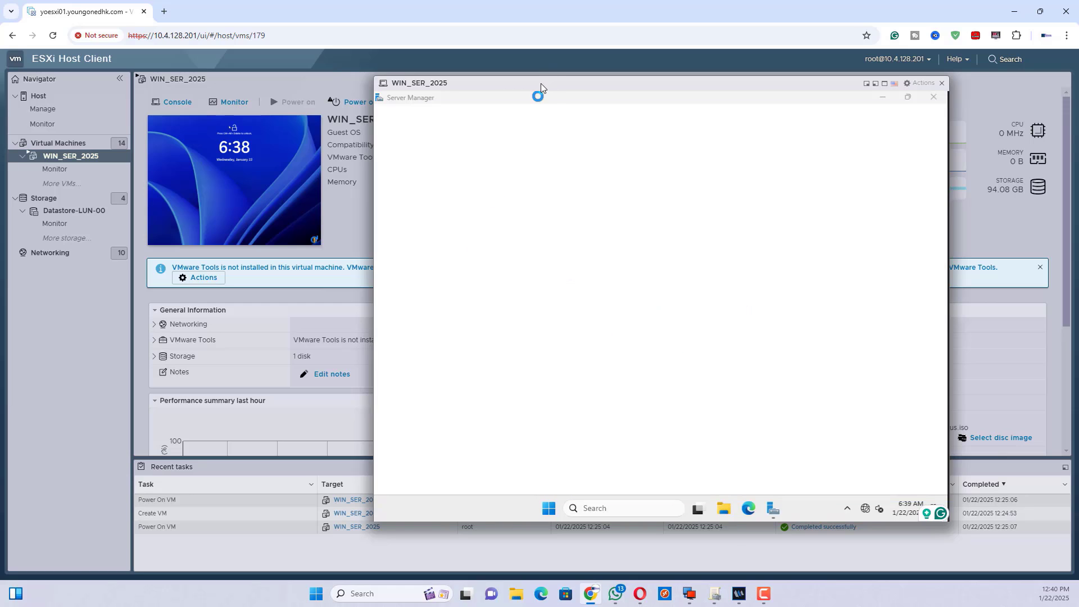
Expand the VMware Tools status details and close Server Manager.
drag(541, 84, 645, 92)
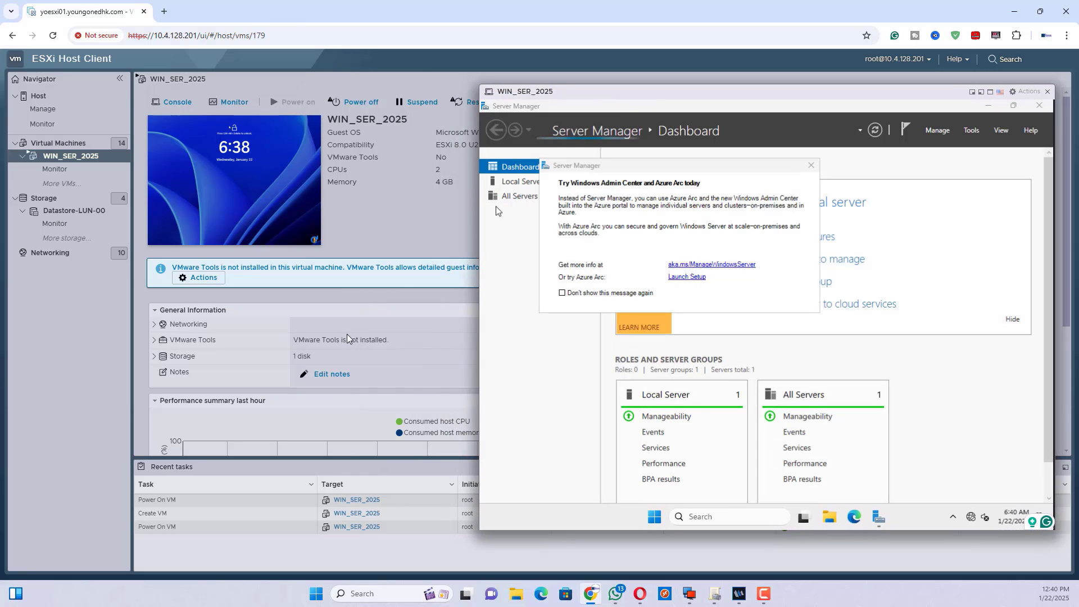
click(155, 341)
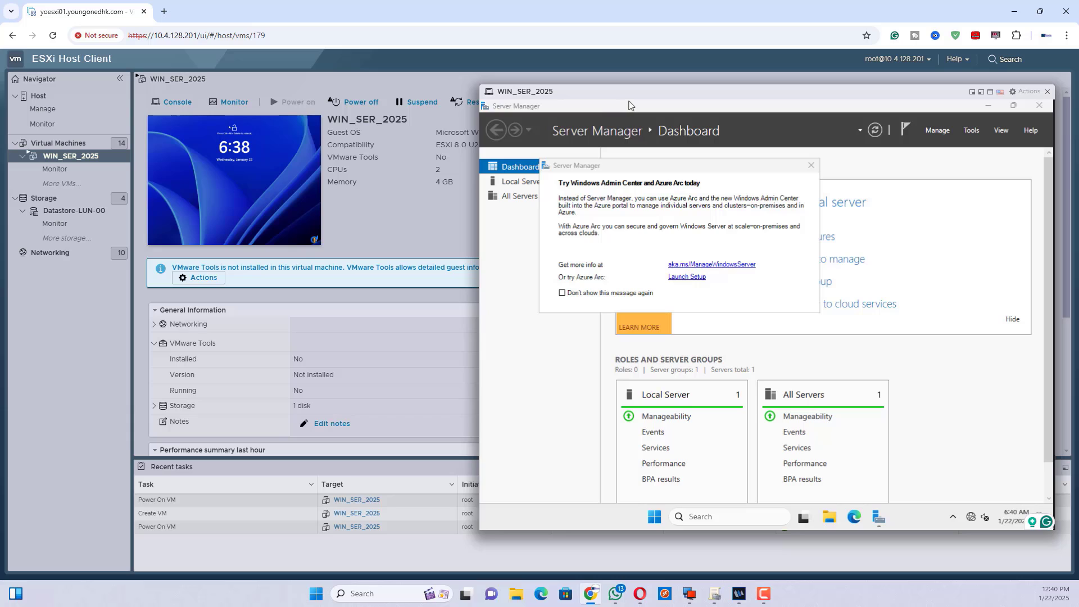
drag(627, 105, 579, 126)
click(922, 129)
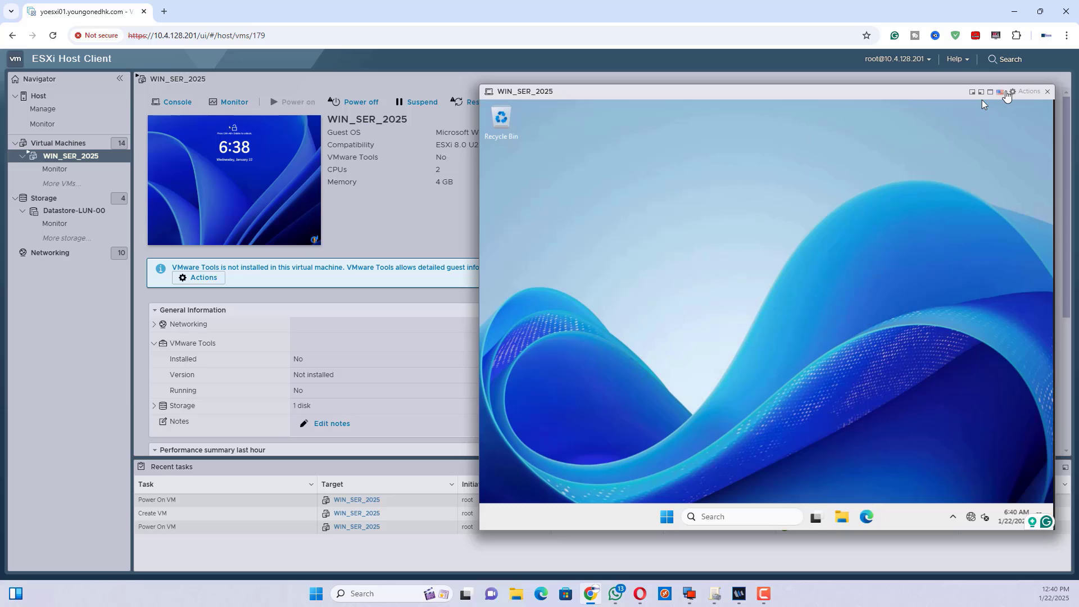
Mount the VMware Tools installer on WIN_SER_2025 via Guest OS > Install VMware Tools, then return to the console.
click(1047, 92)
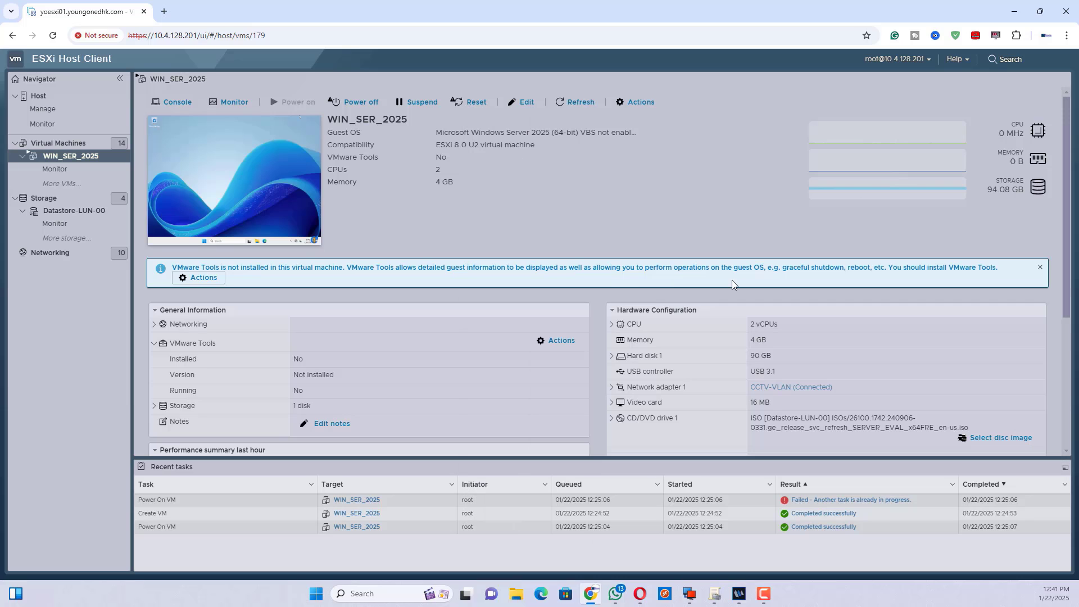
scroll(603, 313, down, 1)
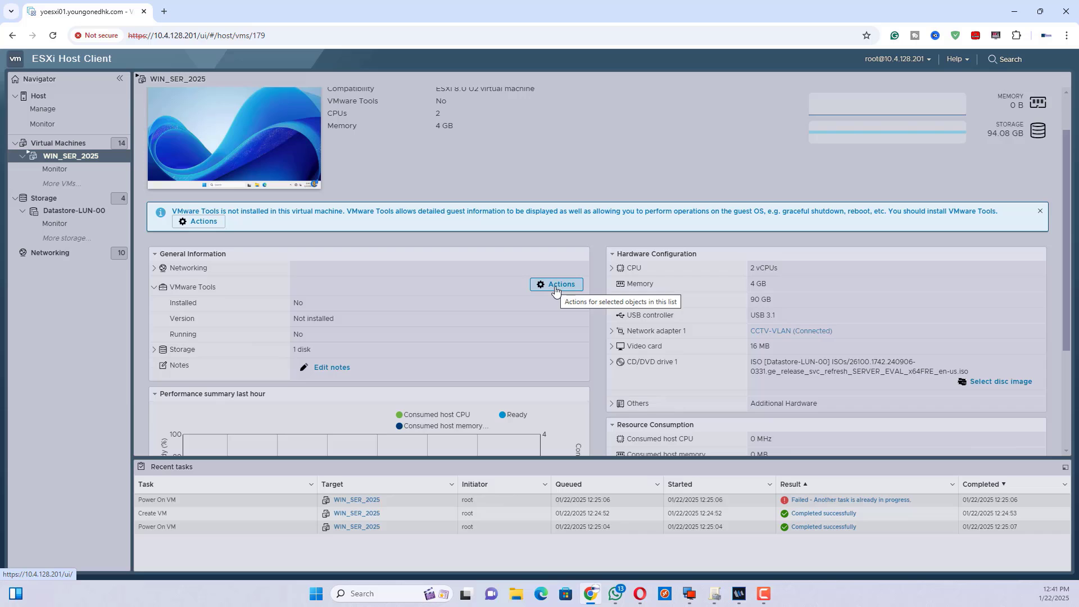
click(556, 290)
mouse_move(616, 303)
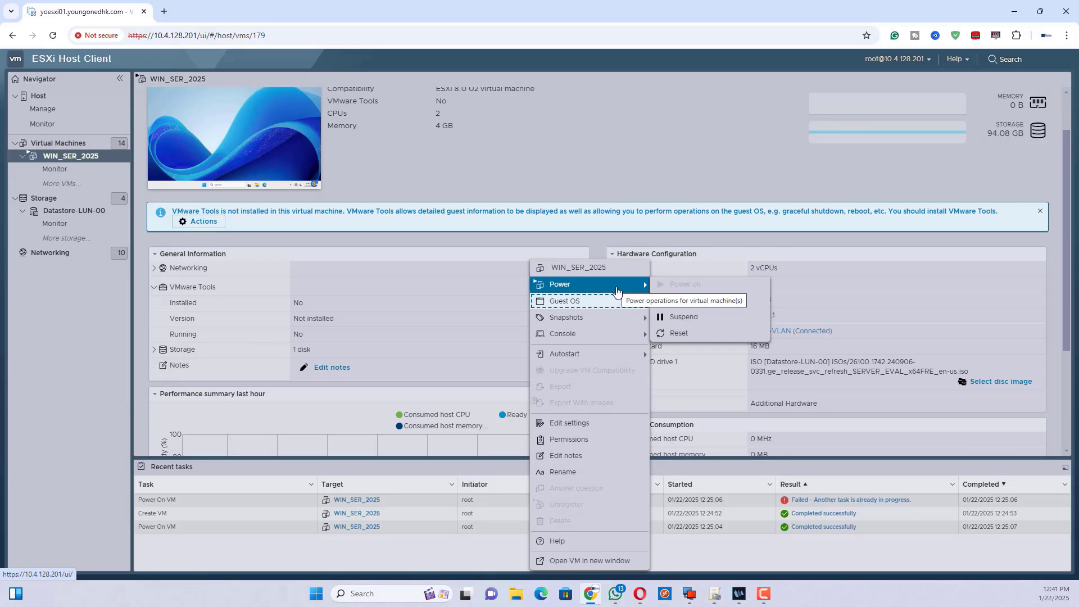
click(702, 356)
click(207, 158)
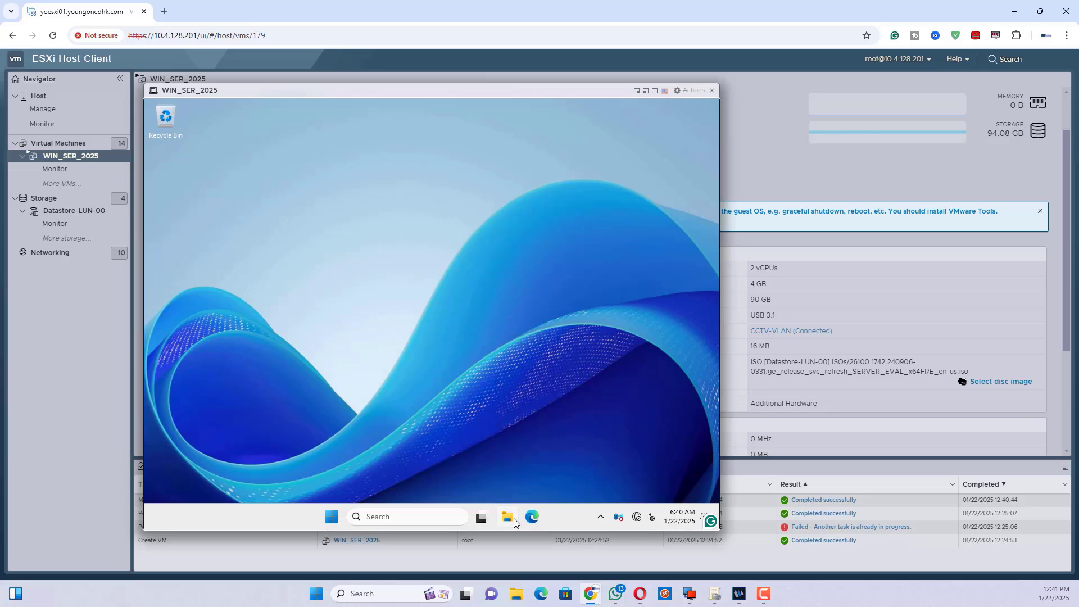
Launch the VMware Tools installer from the VM's DVD drive under This PC.
right_click(300, 195)
click(325, 231)
scroll(264, 312, down, 3)
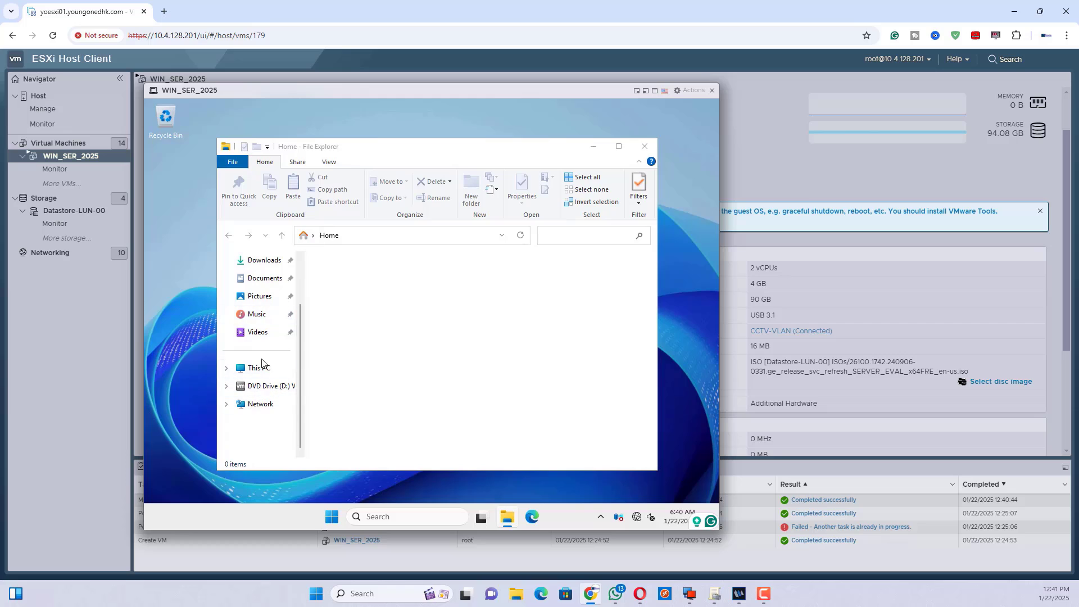
click(259, 368)
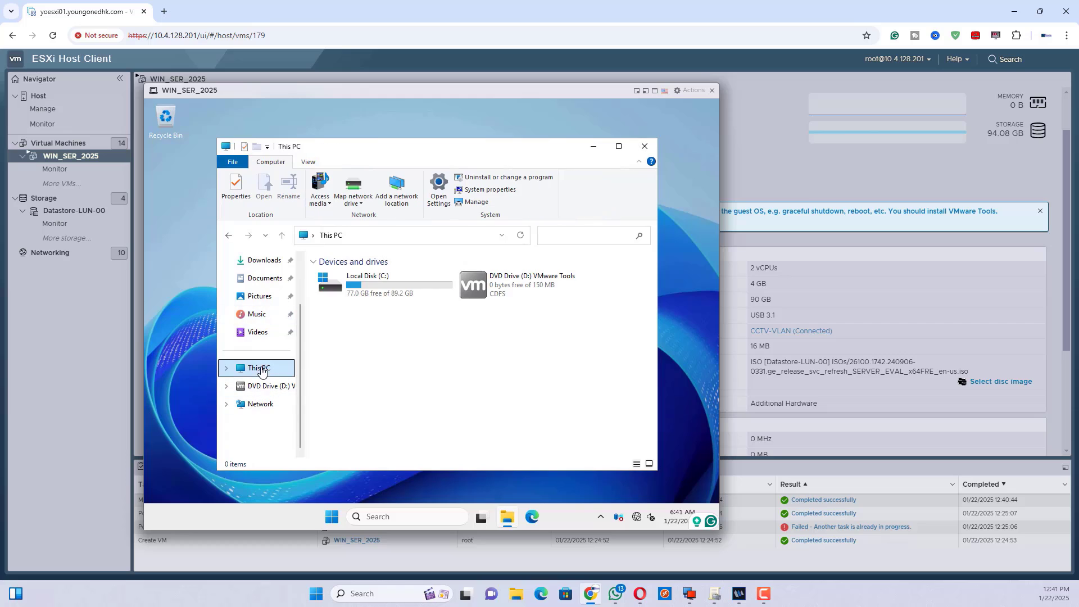
double_click(474, 288)
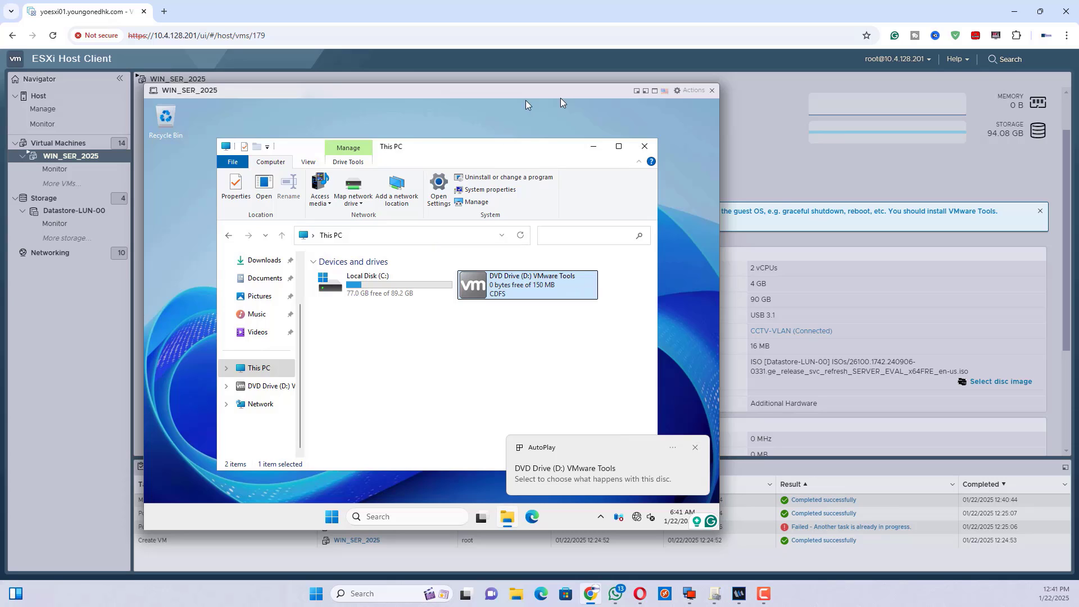
click(695, 447)
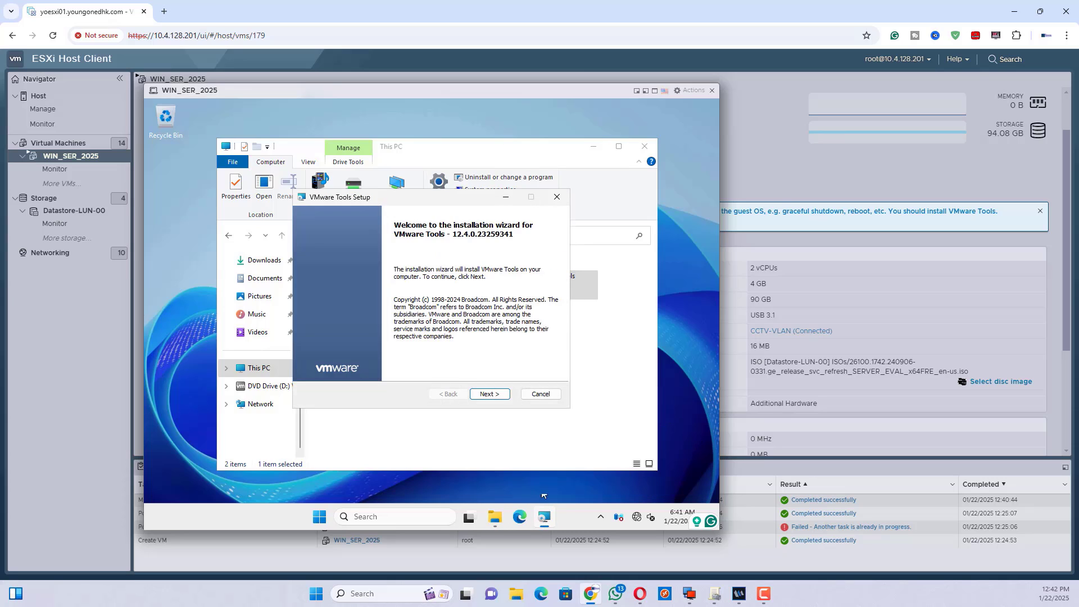
Install VMware Tools with the Typical setup, finish, and restart the VM.
click(489, 395)
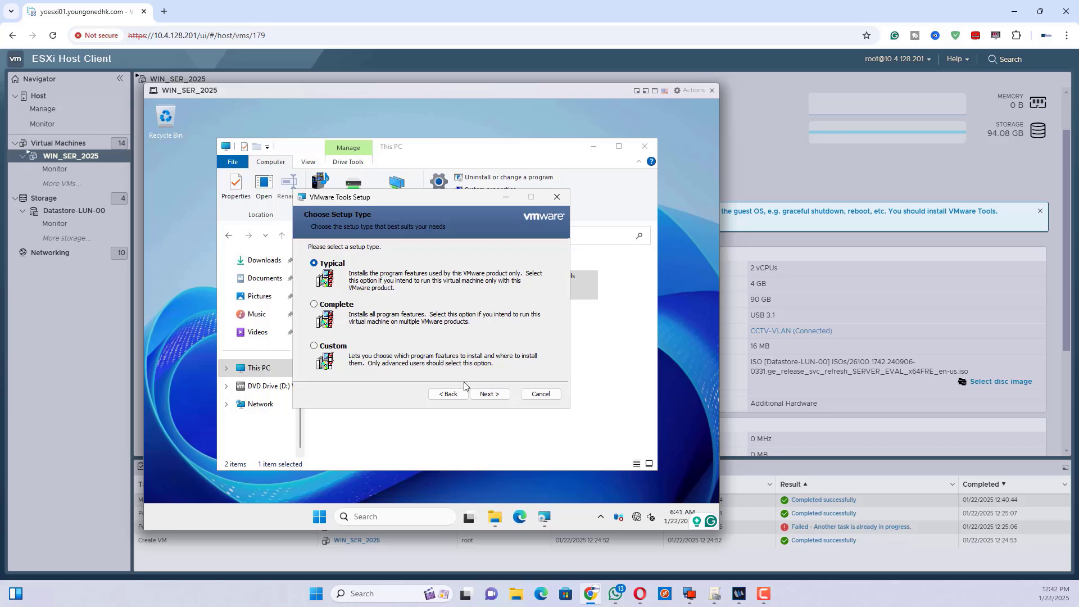
click(485, 394)
click(482, 392)
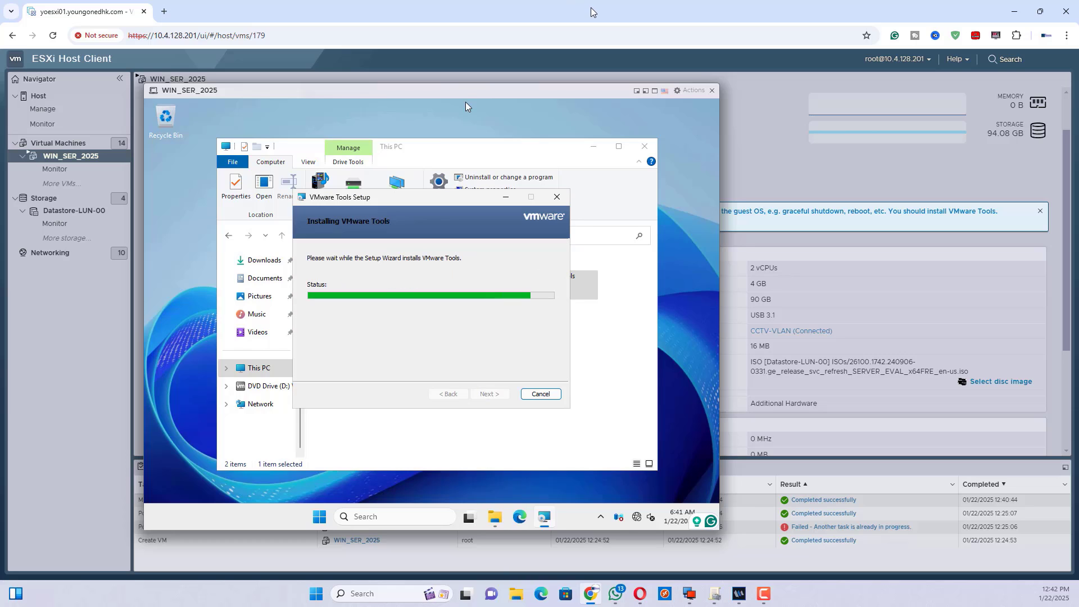
click(655, 91)
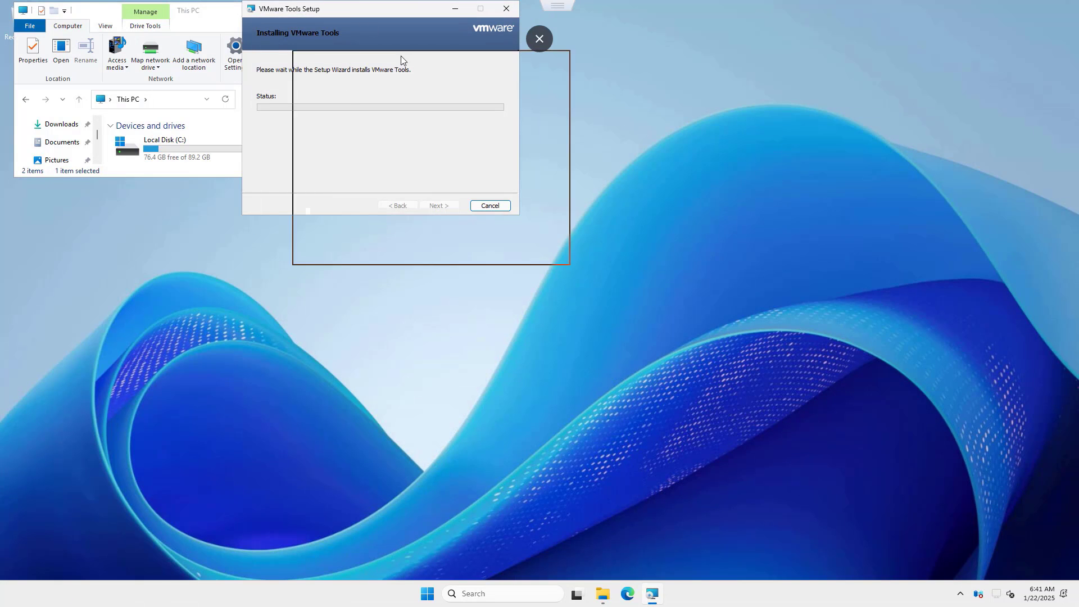
click(549, 302)
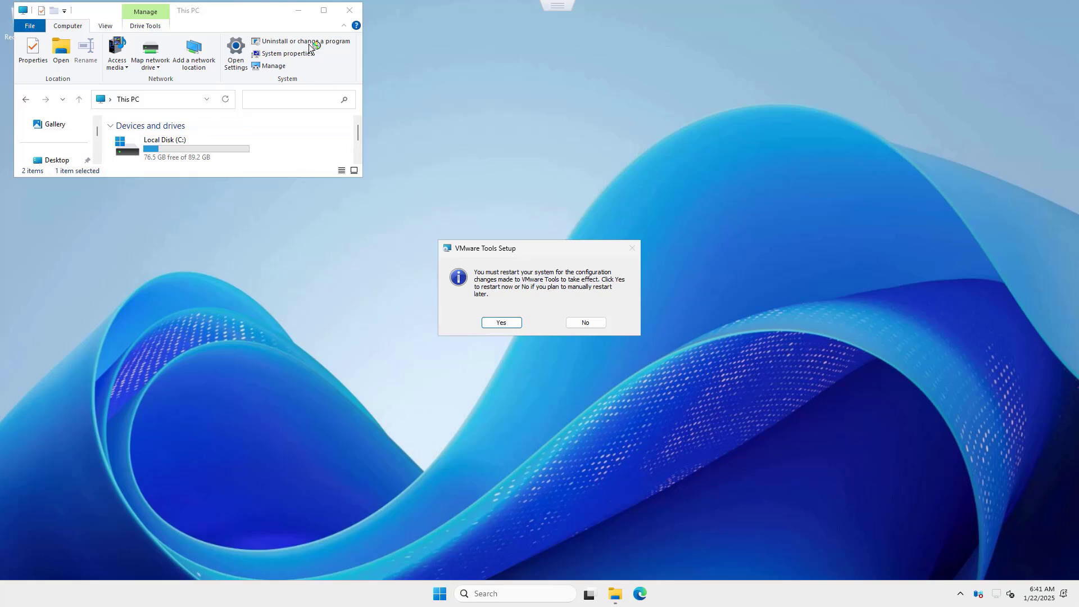
click(499, 322)
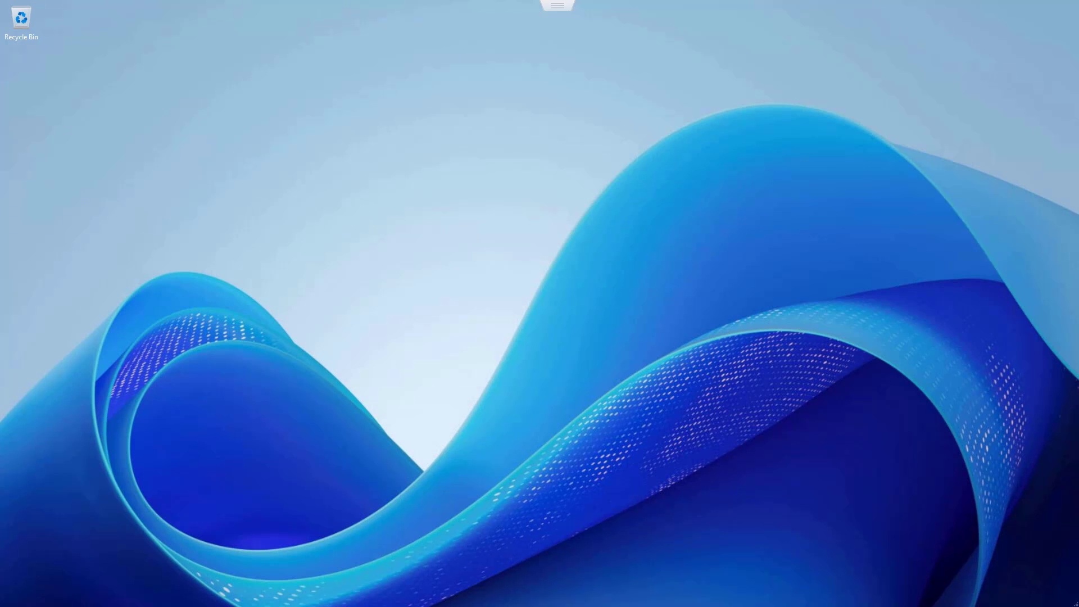
Dismiss the Admin Center pop-up and close Server Manager.
click(363, 95)
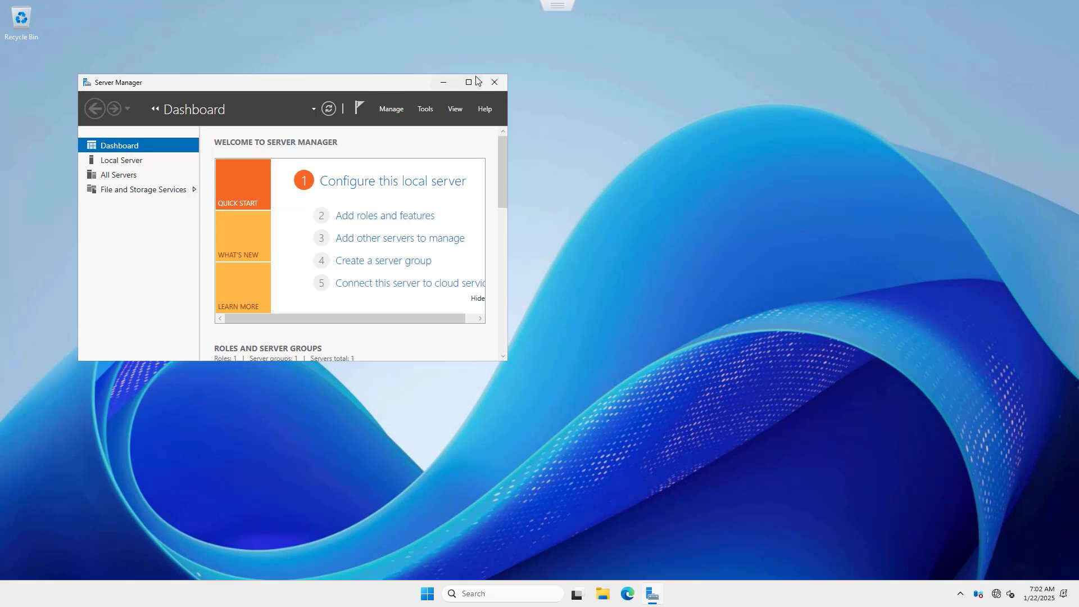
click(469, 82)
click(1064, 6)
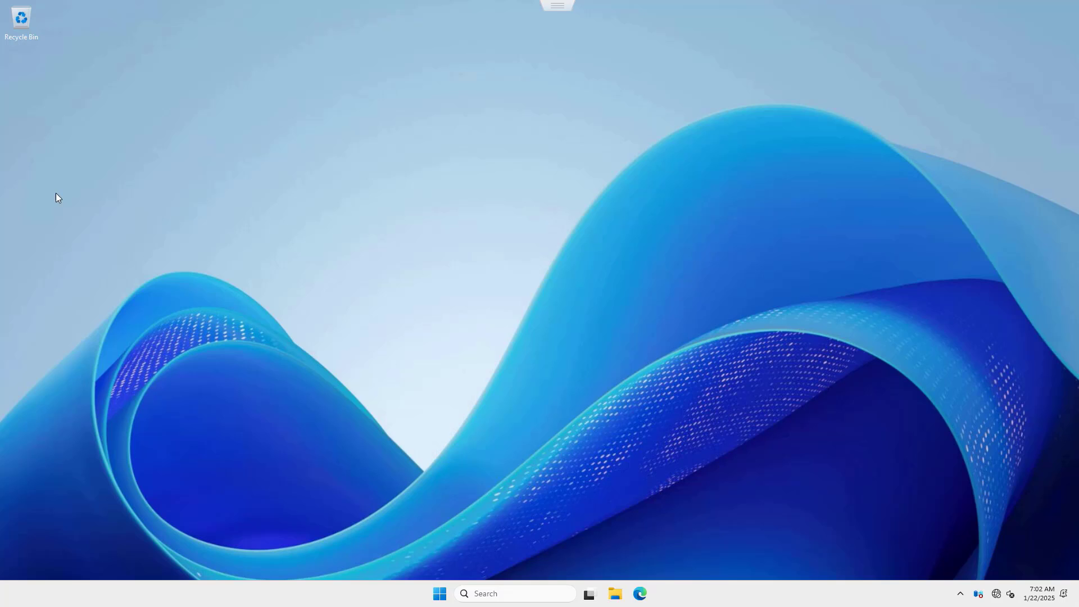
Show the This PC, user files, Network and Control Panel icons on the desktop.
right_click(418, 203)
click(457, 306)
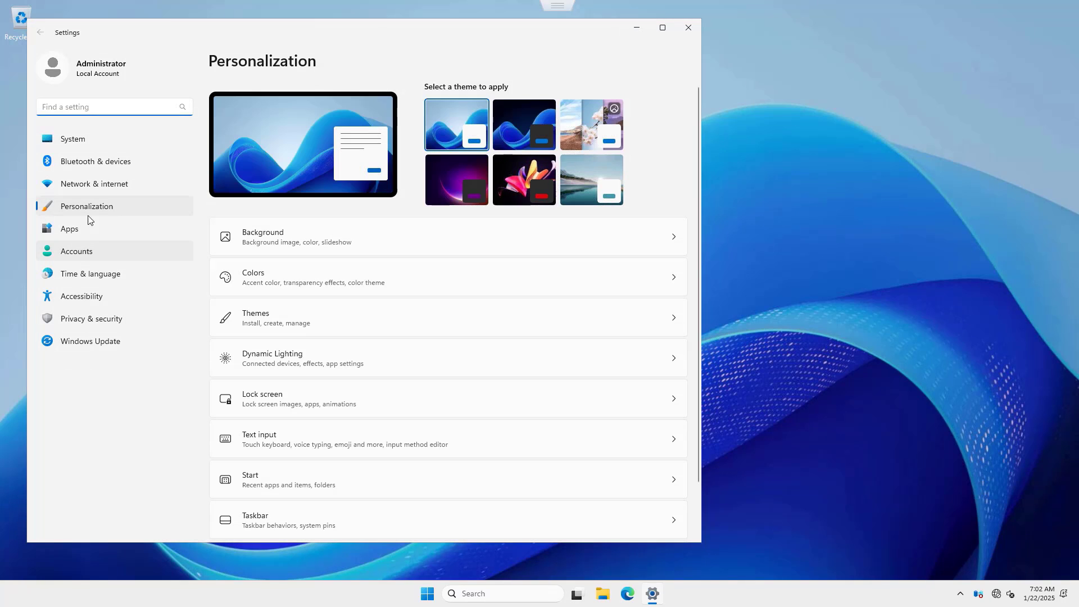
click(268, 323)
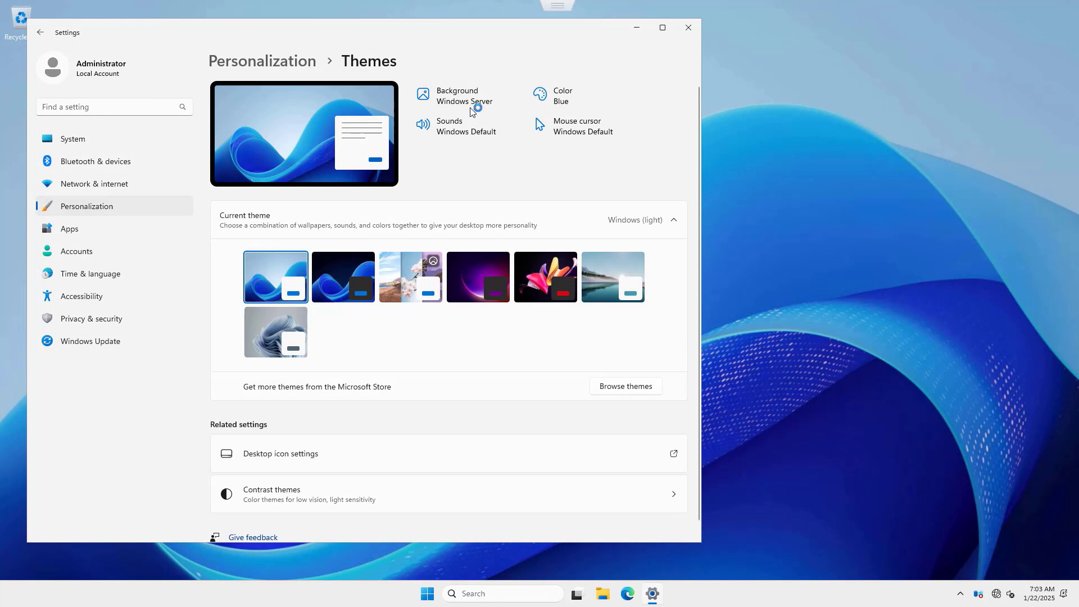
click(74, 97)
click(75, 111)
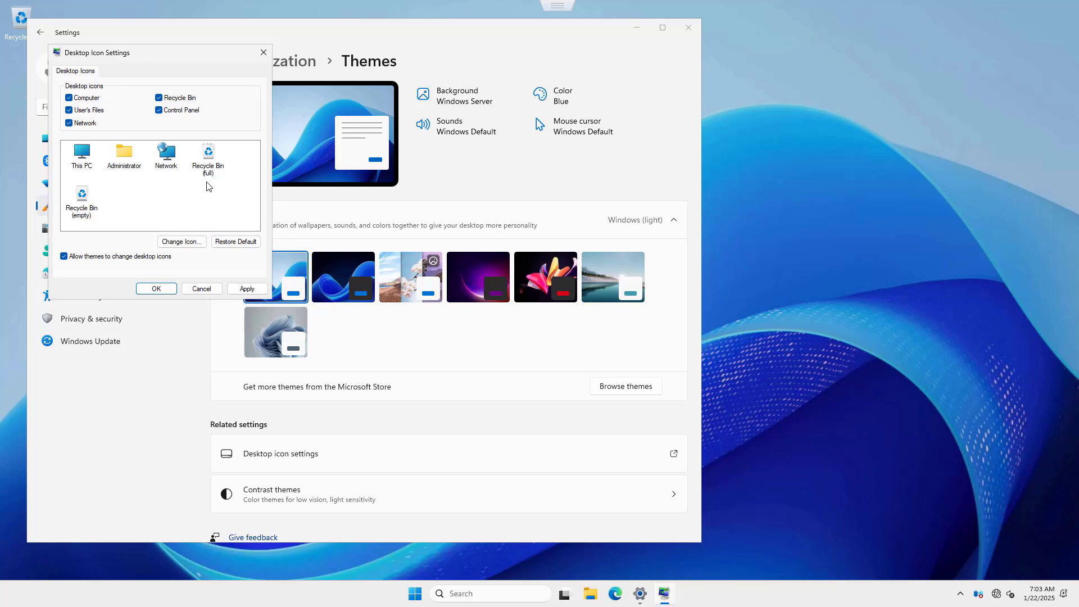
click(248, 289)
click(156, 288)
click(687, 27)
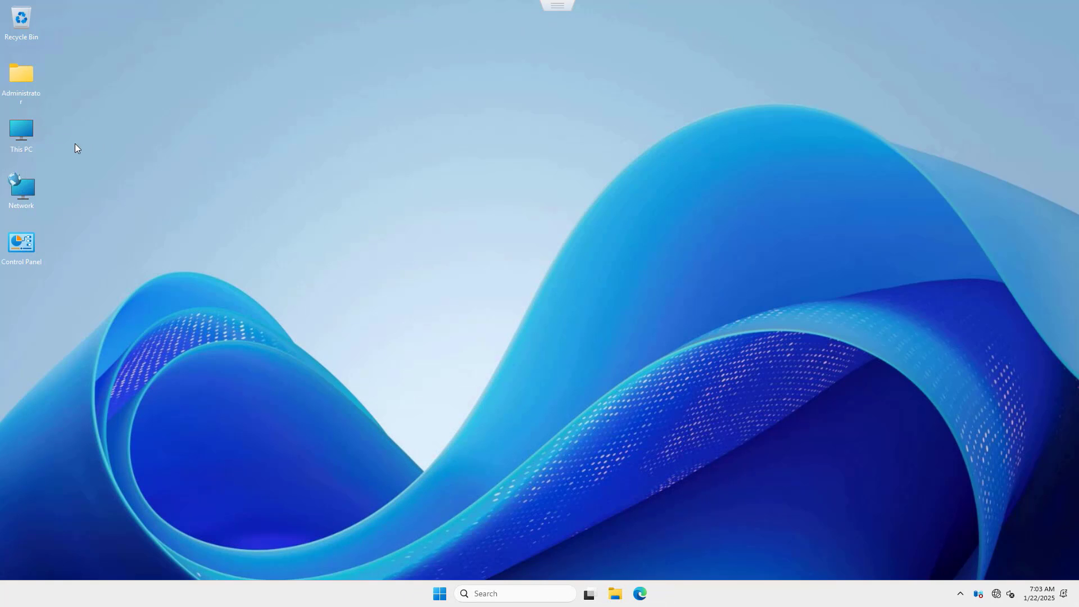
Check This PC properties: Windows Server 2025 Standard Evaluation, version 24H2.
right_click(17, 128)
click(63, 257)
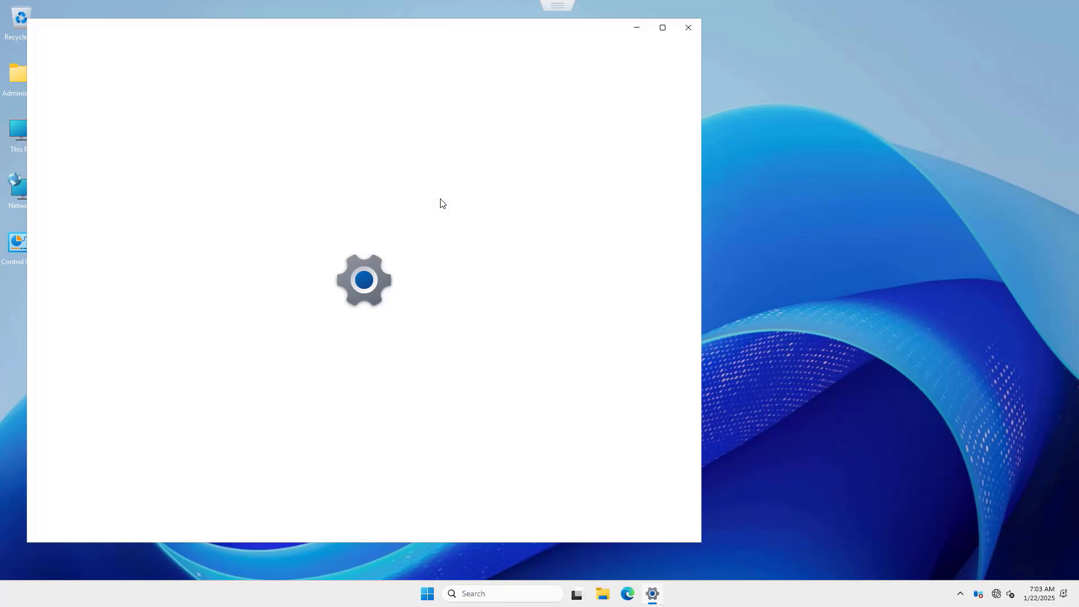
drag(307, 353, 461, 351)
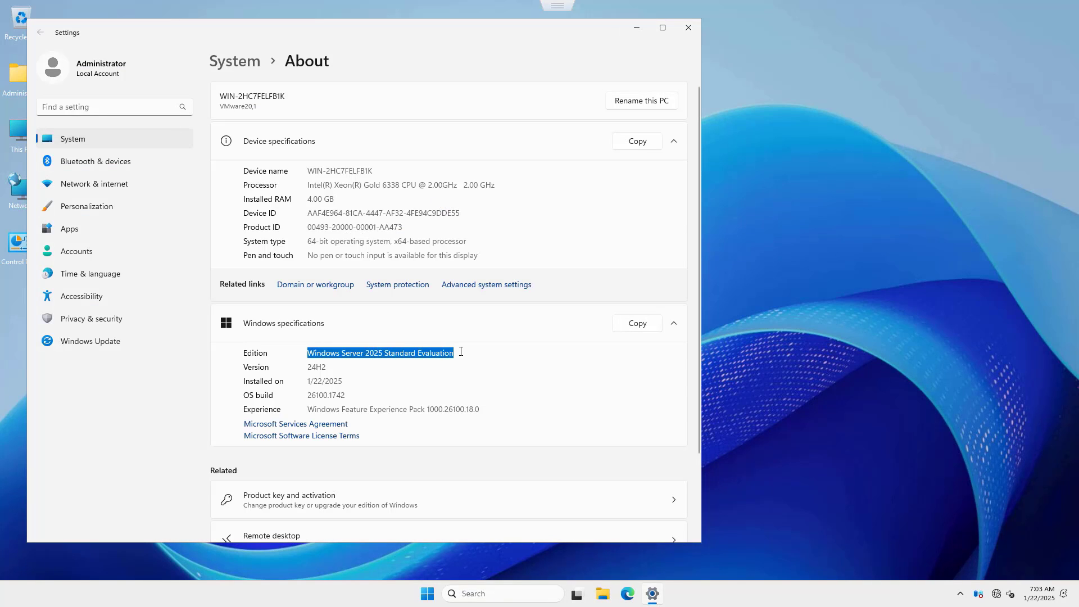
double_click(309, 368)
click(688, 27)
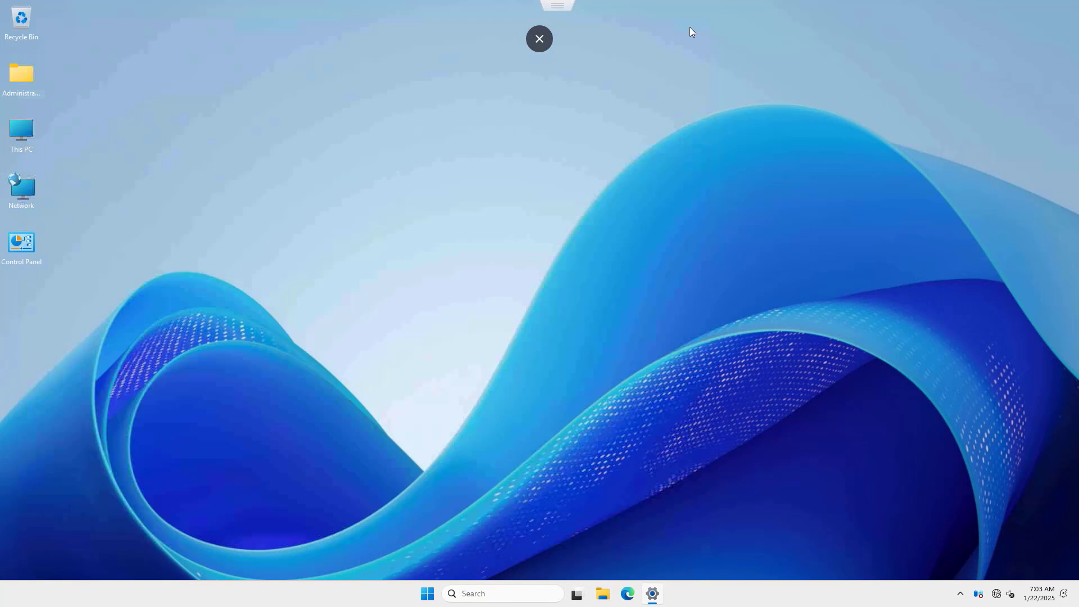